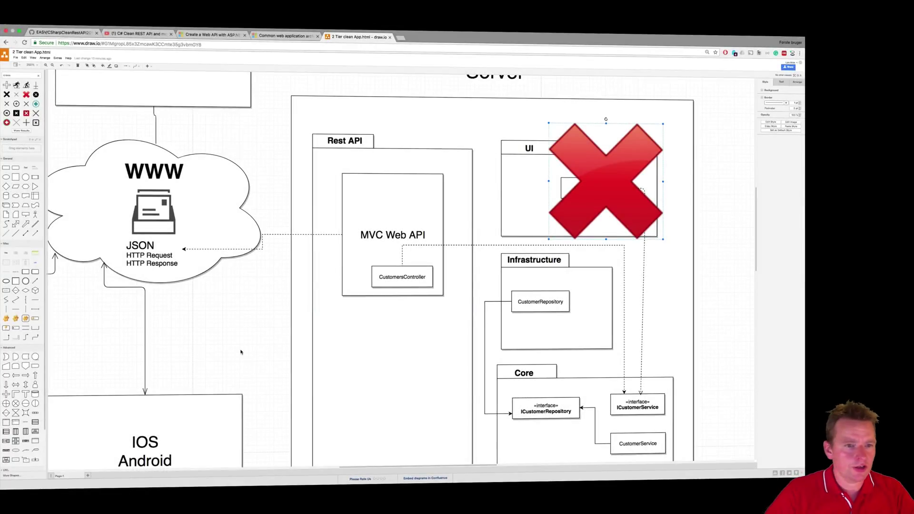
Drag the envelope shape from the bottom right into the Client box, just below the Angular MVC image.
mouse_move(210, 327)
mouse_down()
mouse_move(464, 343)
mouse_move(524, 341)
mouse_move(542, 325)
mouse_up()
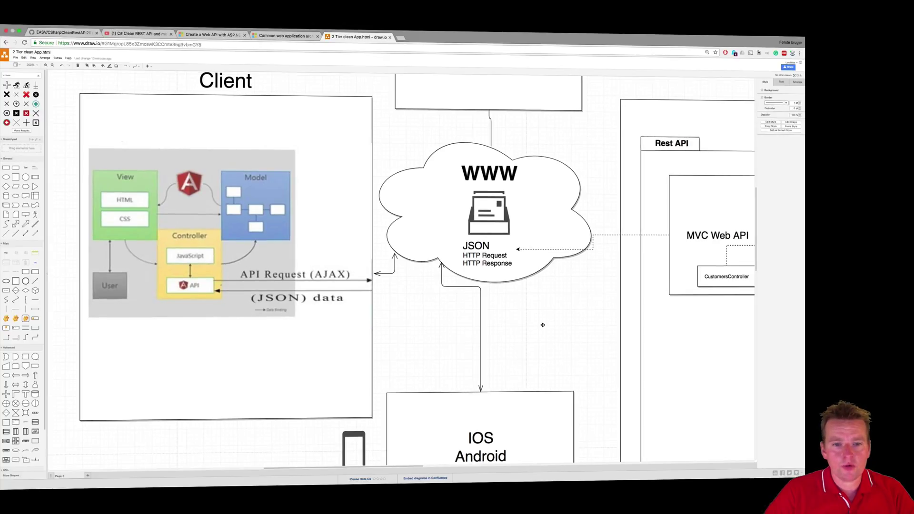
scroll(542, 325, right, 15)
scroll(543, 325, down, 10)
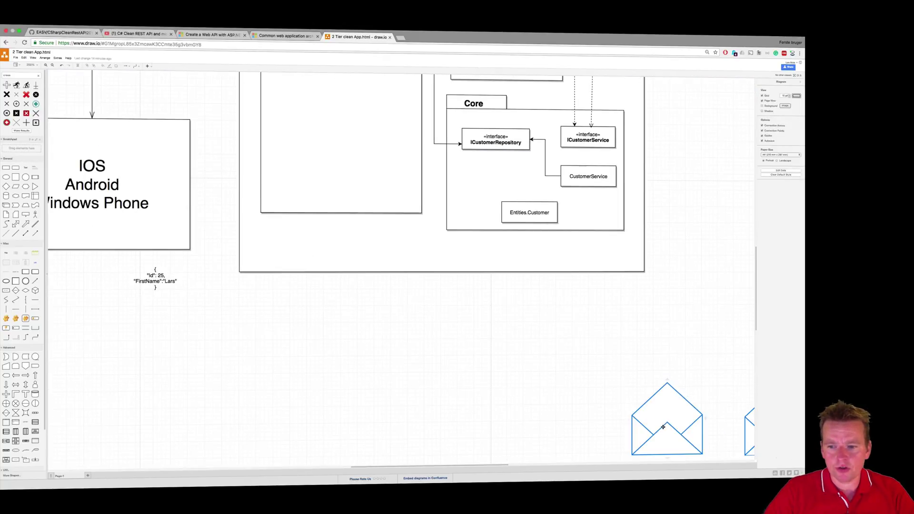
drag(663, 427, 107, 112)
drag(179, 114, 546, 363)
drag(25, 272, 254, 341)
scroll(329, 312, left, 5)
scroll(328, 312, up, 2)
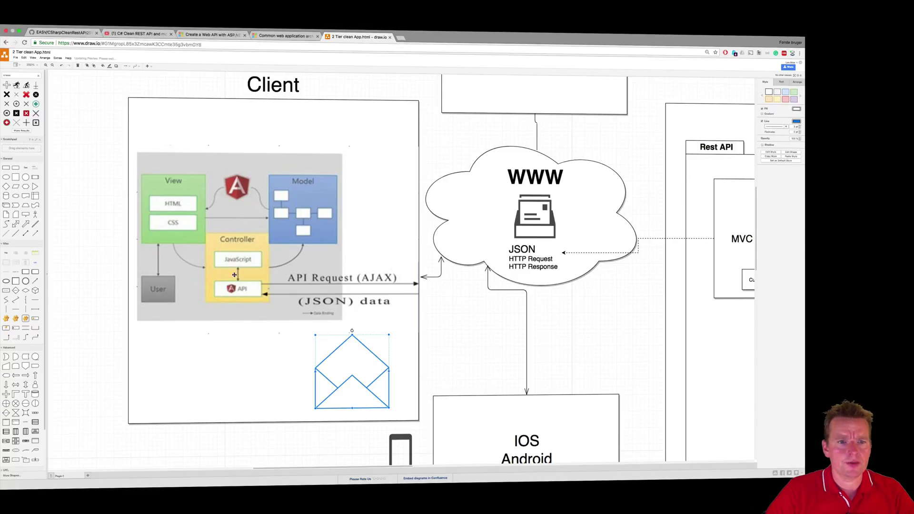
Open a new browser tab and search Google for 'google'.
click(399, 38)
text(google)
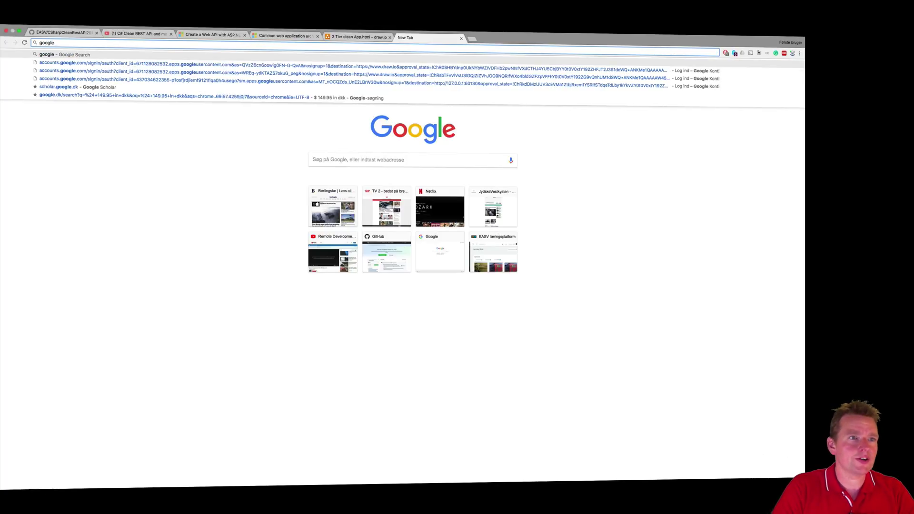
key(Return)
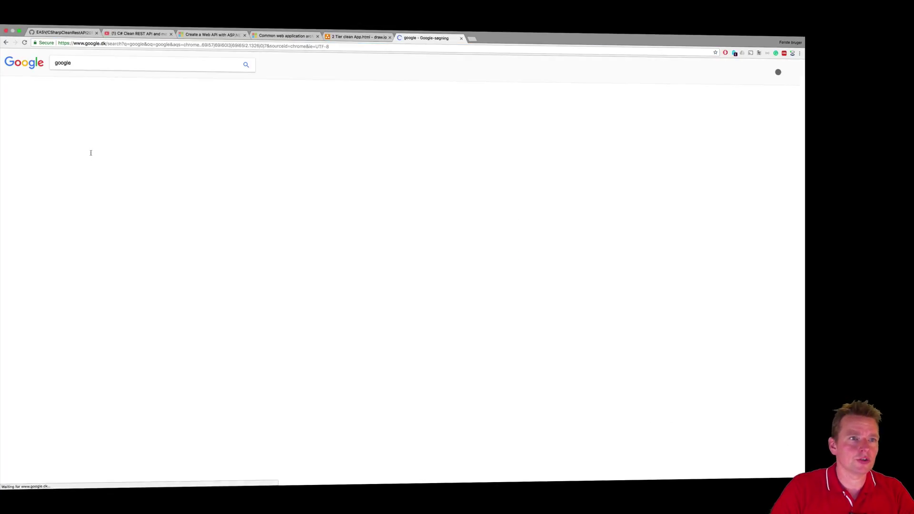
Replace the query with 'cheese', run the search, and switch back to the draw.io tab.
click(110, 65)
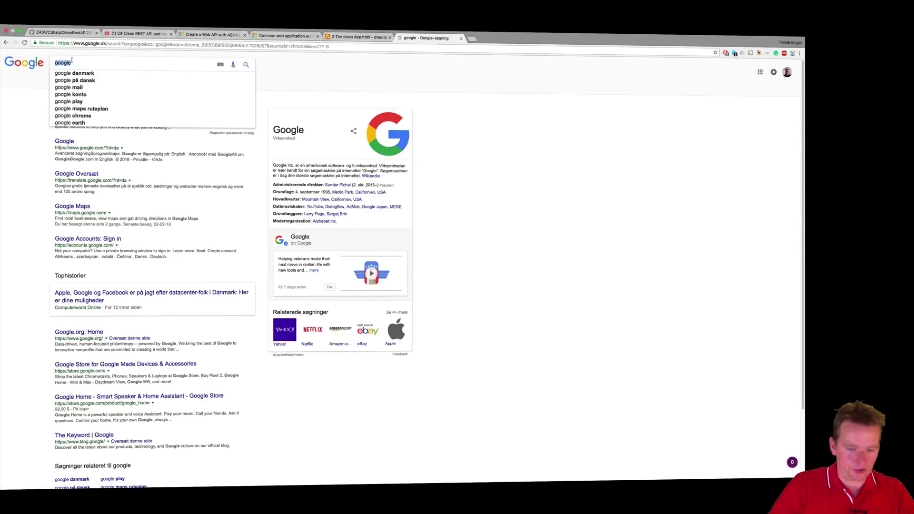
key(ctrl+a)
text(cheese)
key(Return)
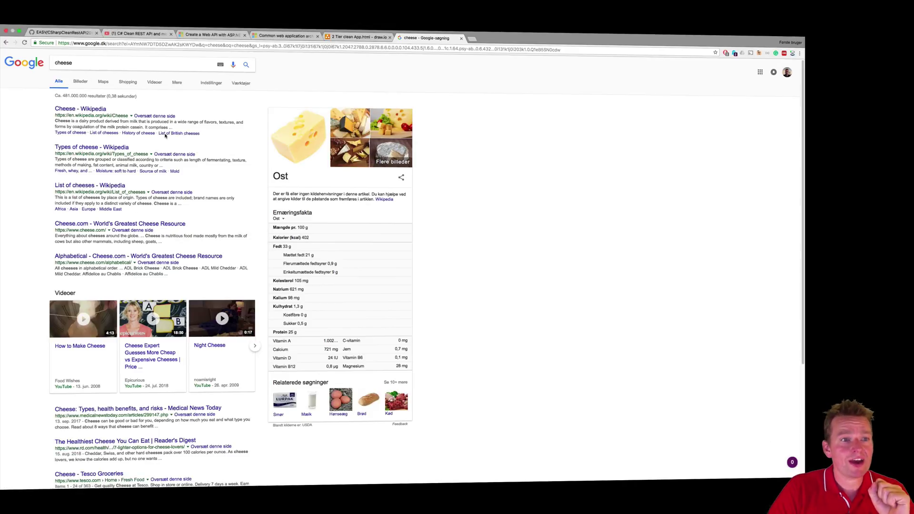
click(342, 38)
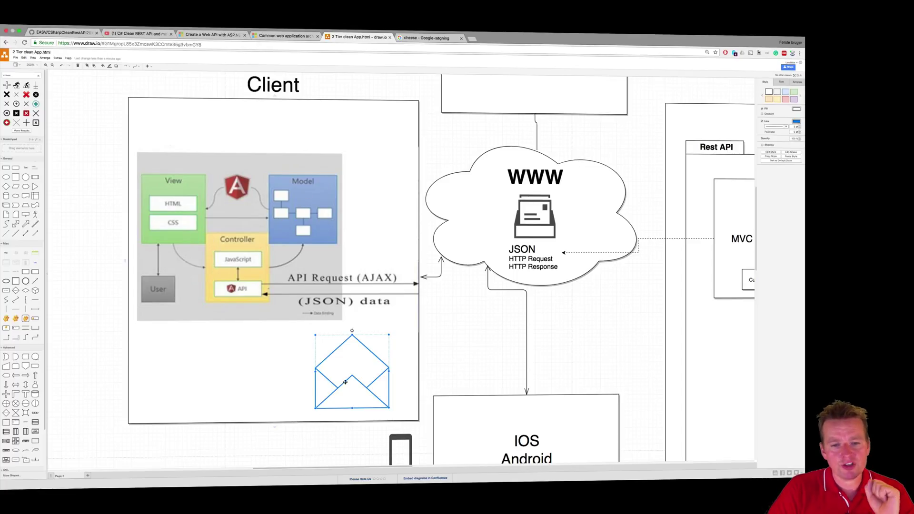
Resize the envelope to a small icon and position it under the Angular diagram, below the (JSON) arrow.
drag(345, 381, 291, 391)
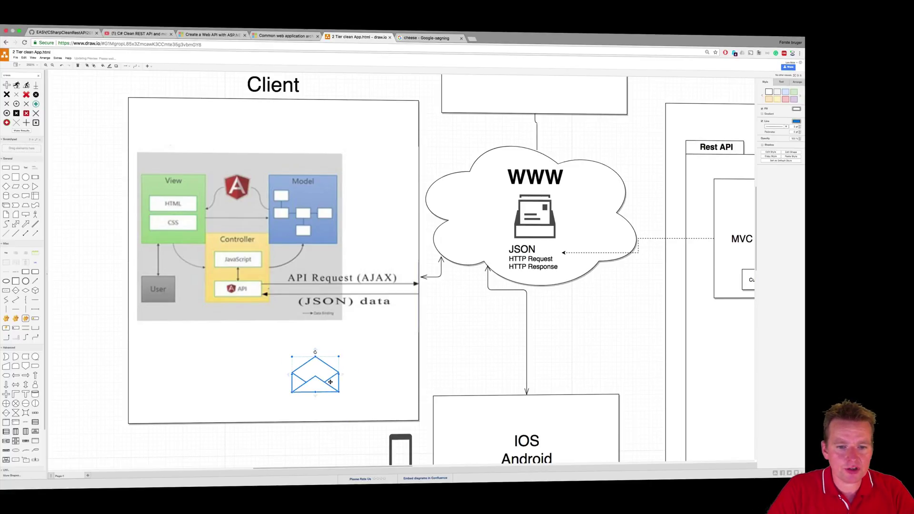
key(super+z)
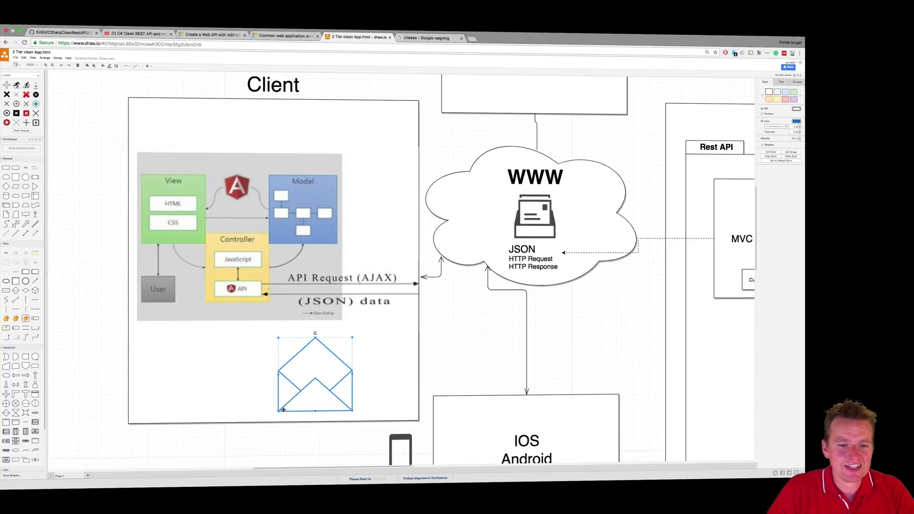
drag(278, 412, 378, 355)
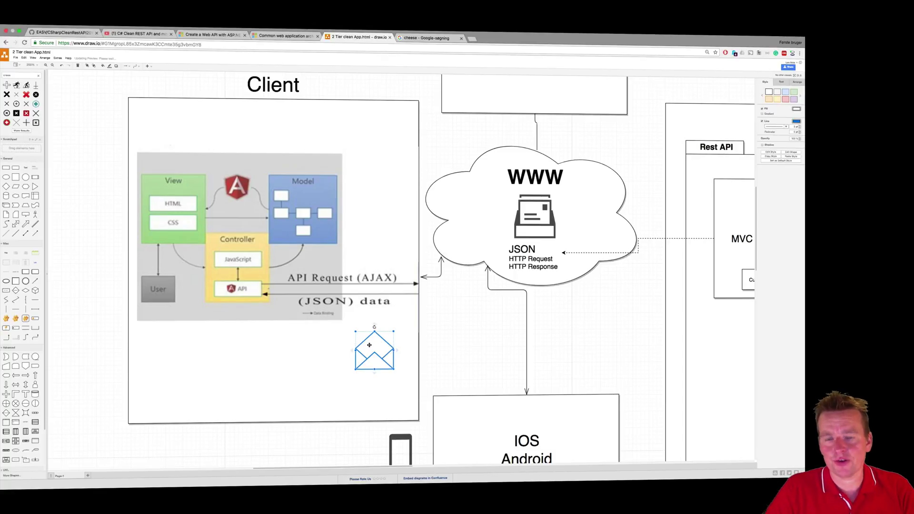
drag(369, 345, 327, 355)
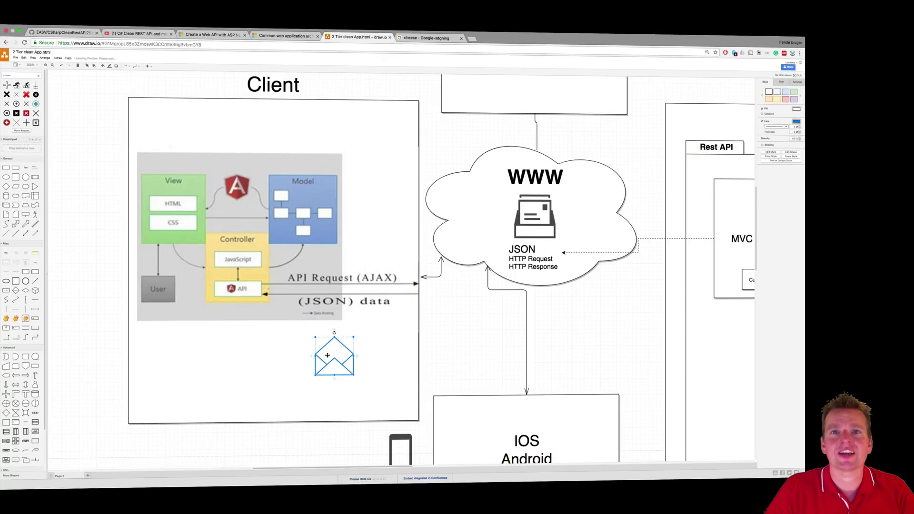
click(426, 39)
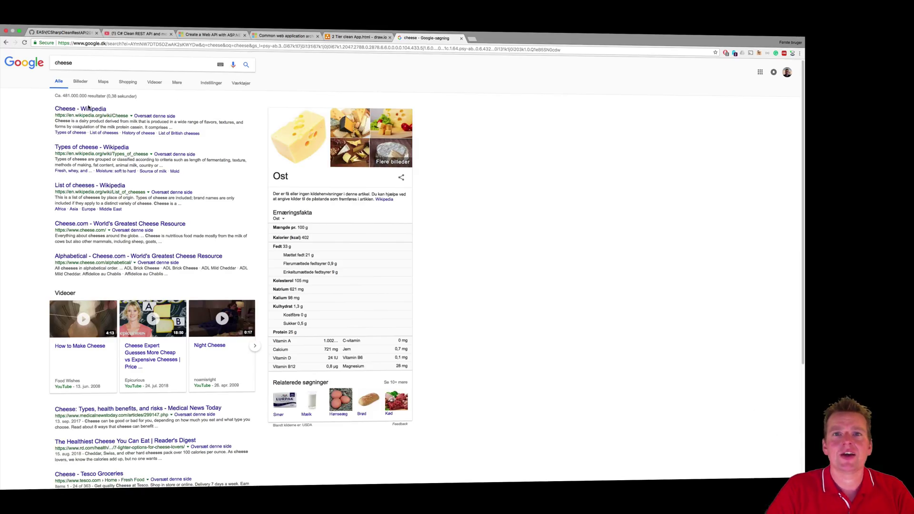
click(334, 37)
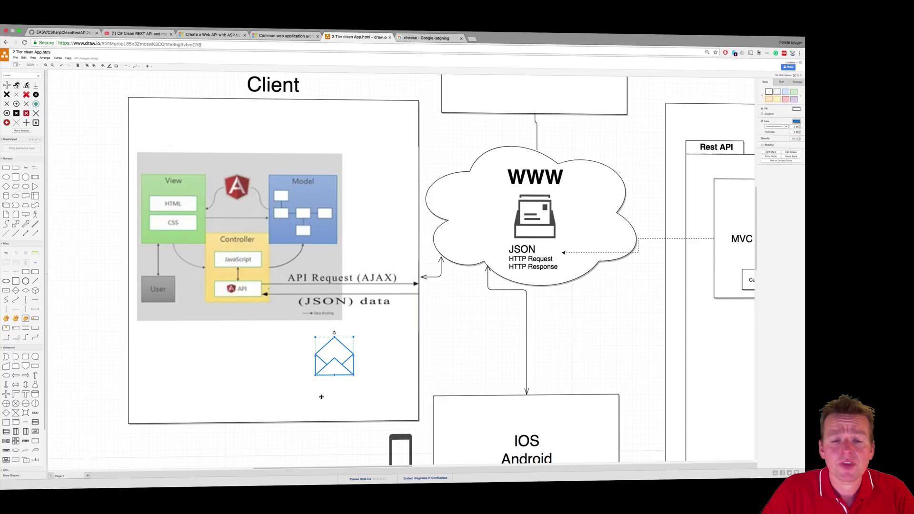
click(314, 391)
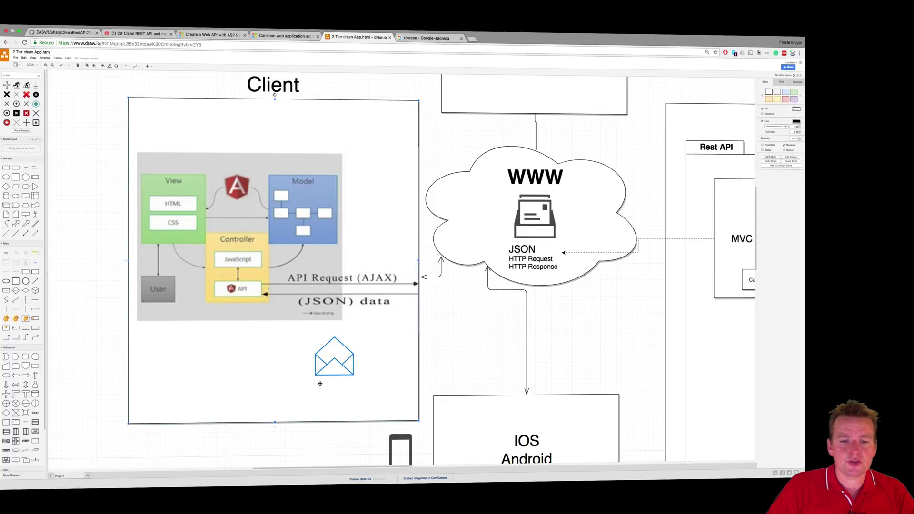
double_click(319, 383)
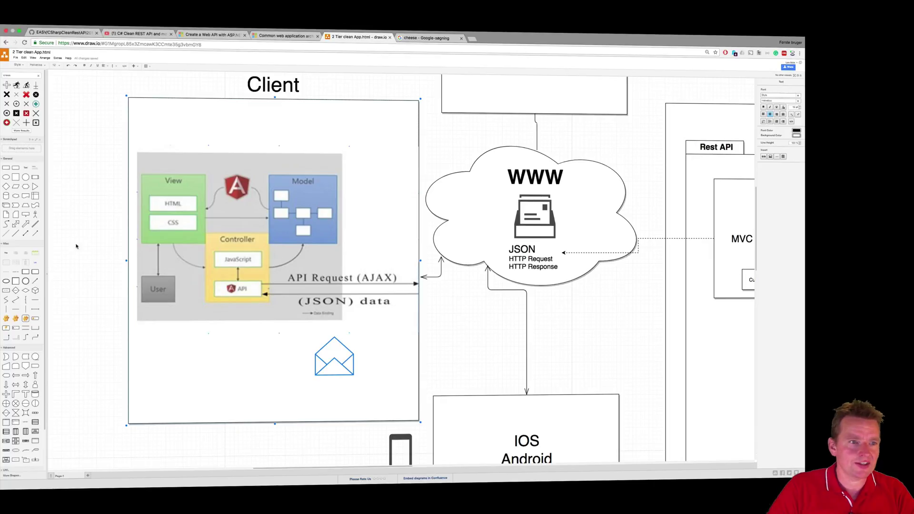
click(230, 387)
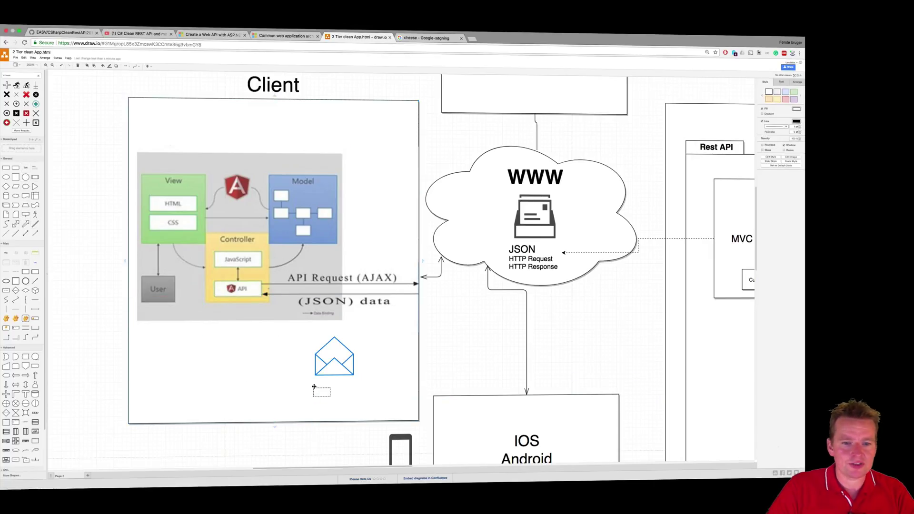
drag(313, 387, 314, 386)
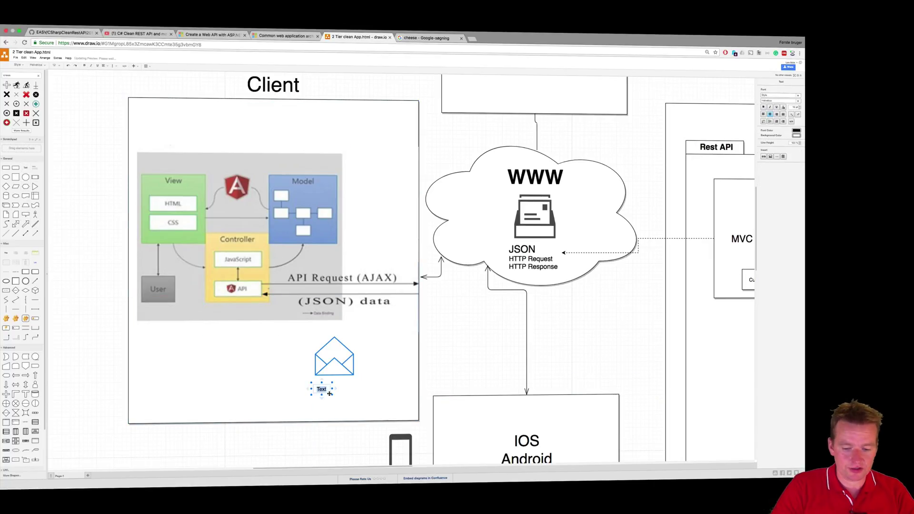
text(1.1)
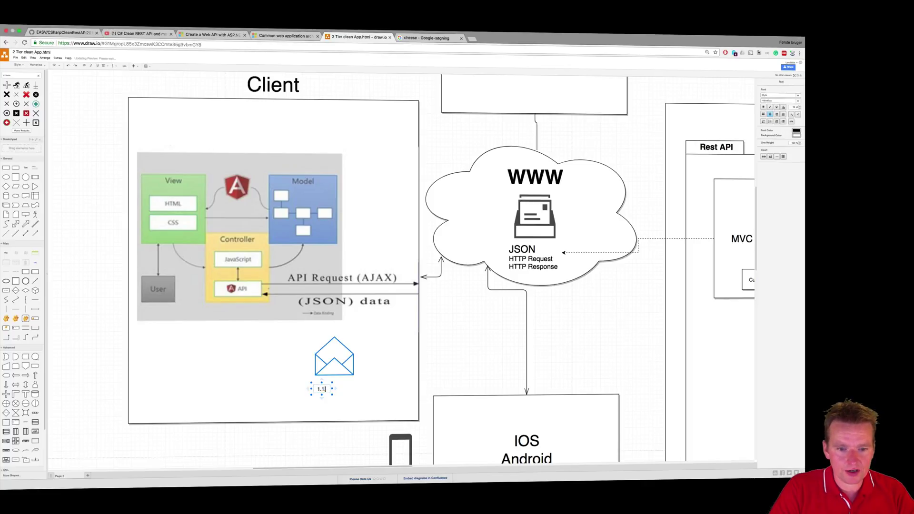
text(.2.3)
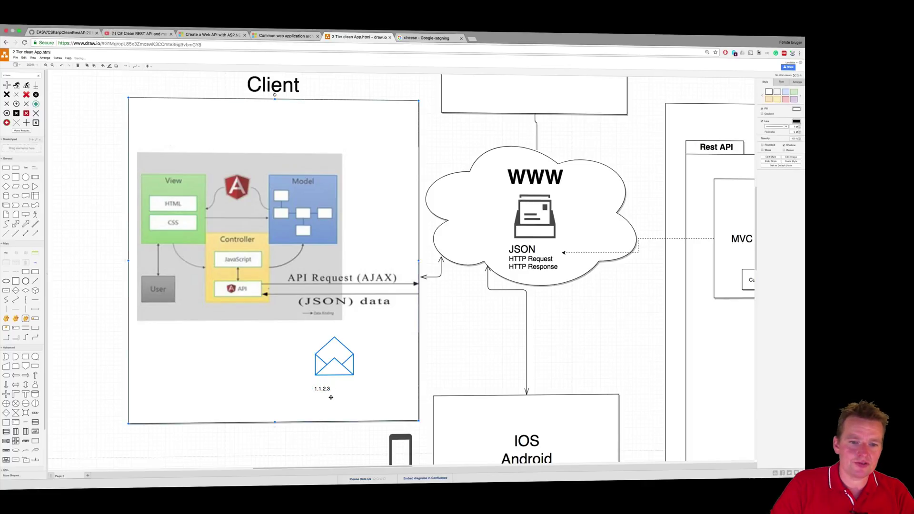
drag(332, 393, 336, 384)
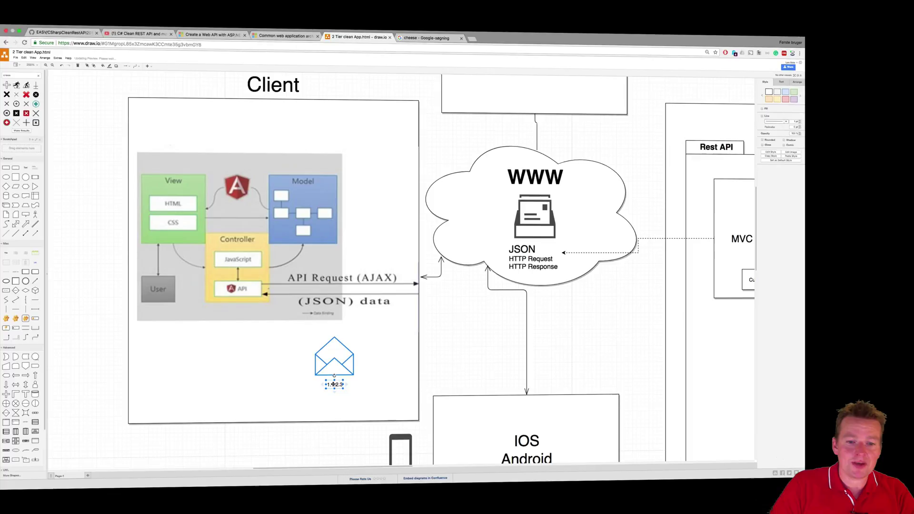
double_click(341, 391)
text(w)
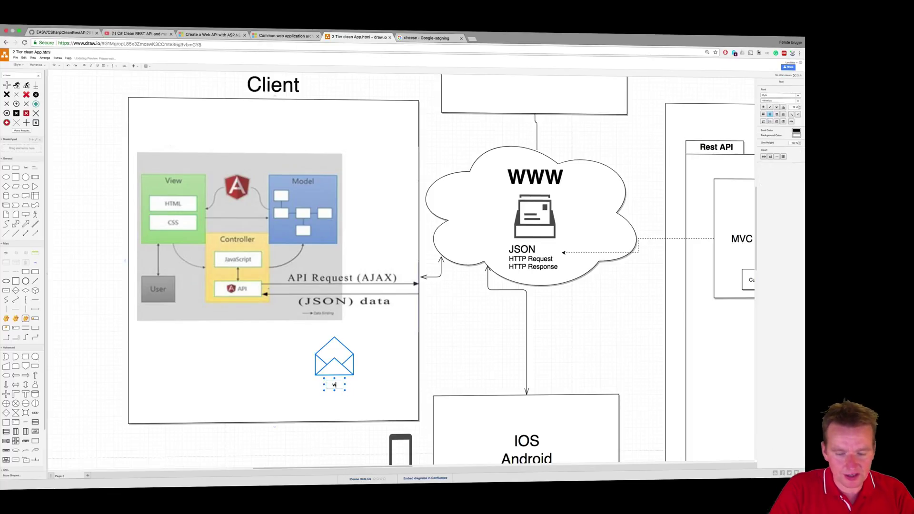
text(ww.google.com)
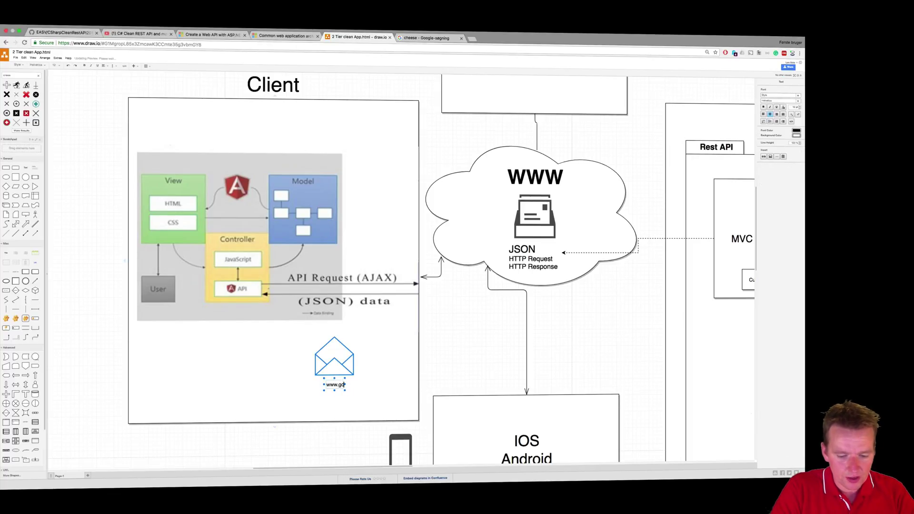
click(375, 397)
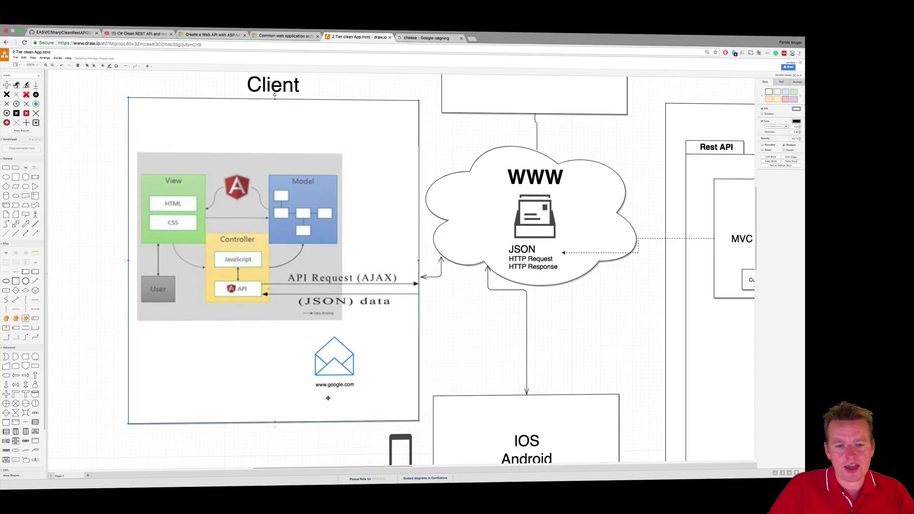
drag(328, 398, 322, 401)
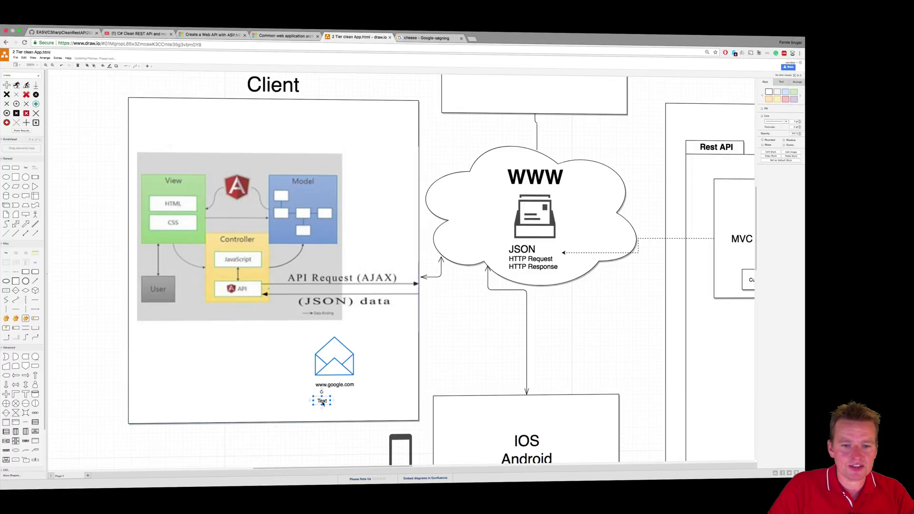
double_click(322, 401)
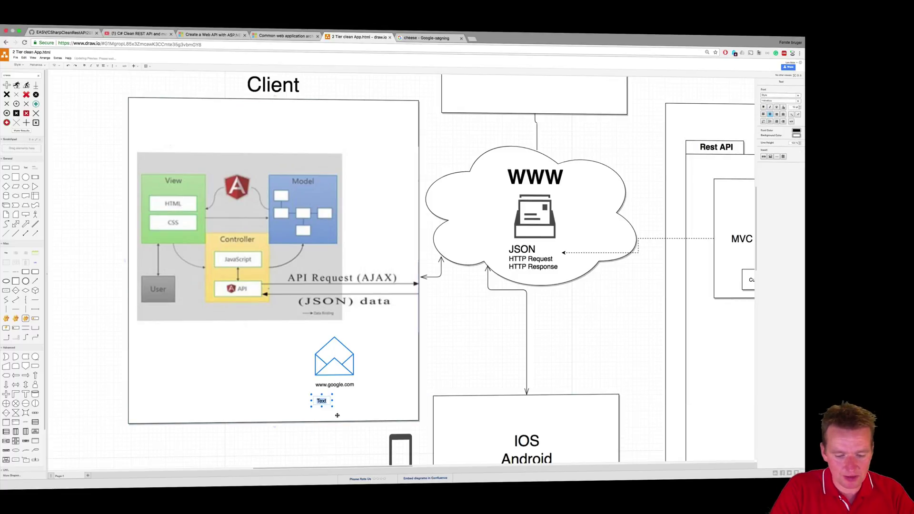
text(local)
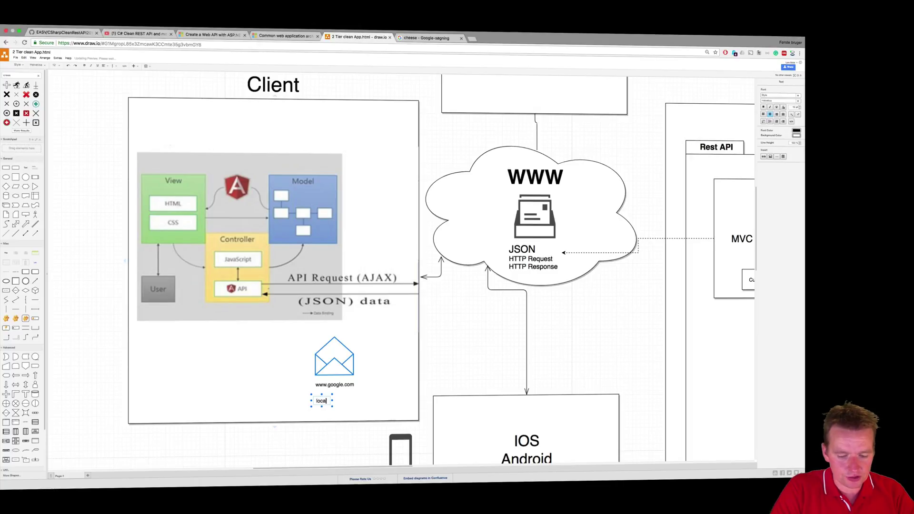
text(-machine)
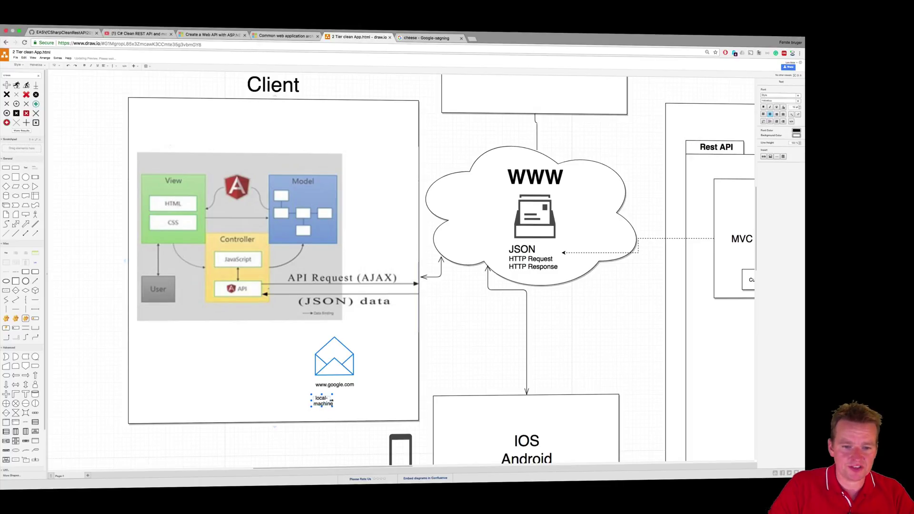
drag(332, 400, 365, 402)
click(344, 403)
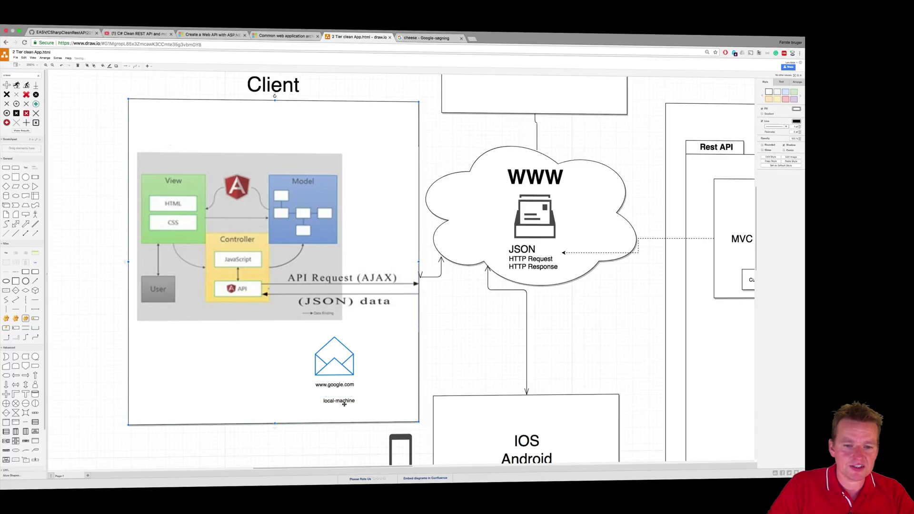
click(344, 403)
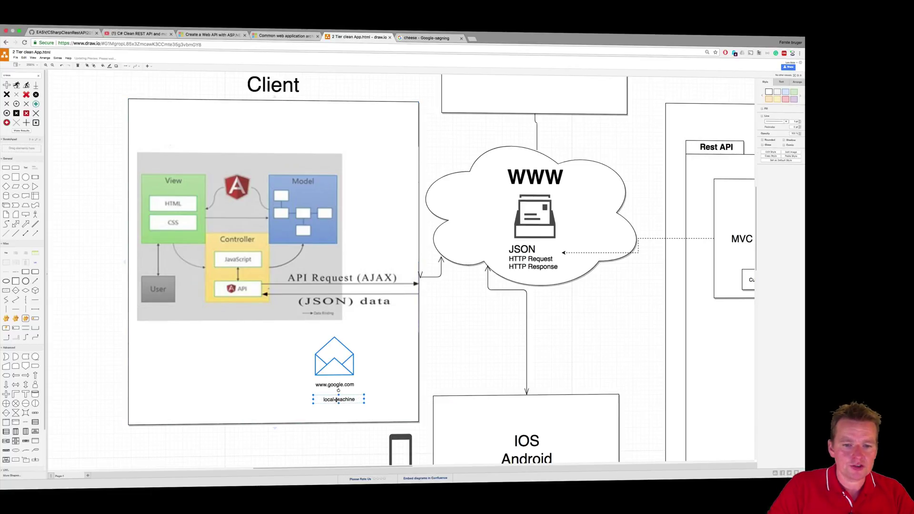
drag(338, 400, 334, 400)
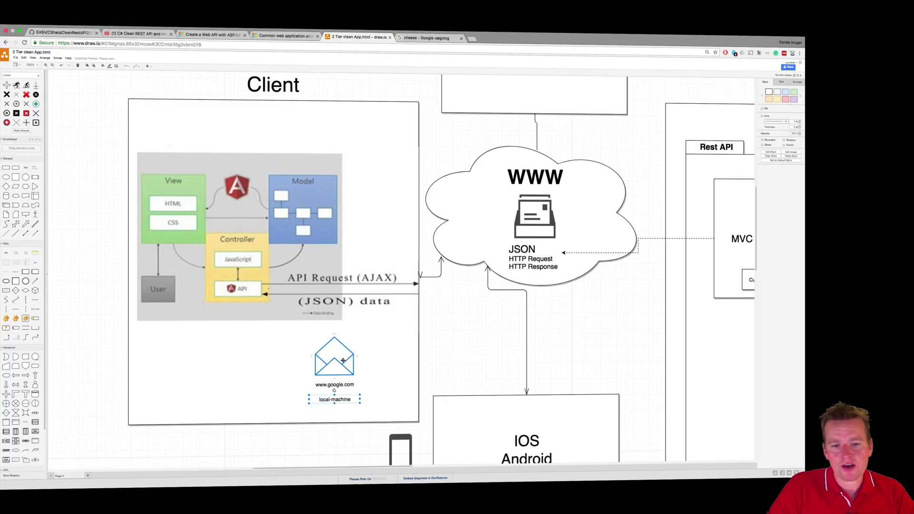
click(351, 363)
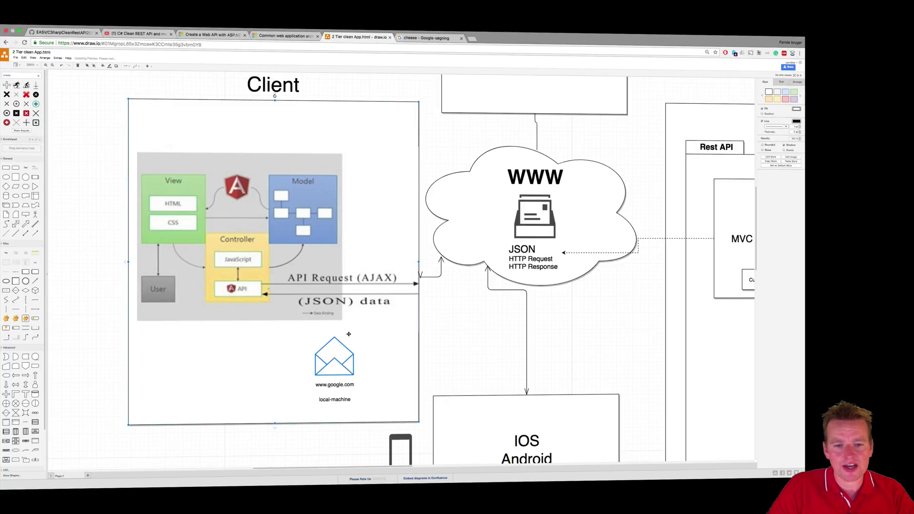
drag(336, 384, 337, 369)
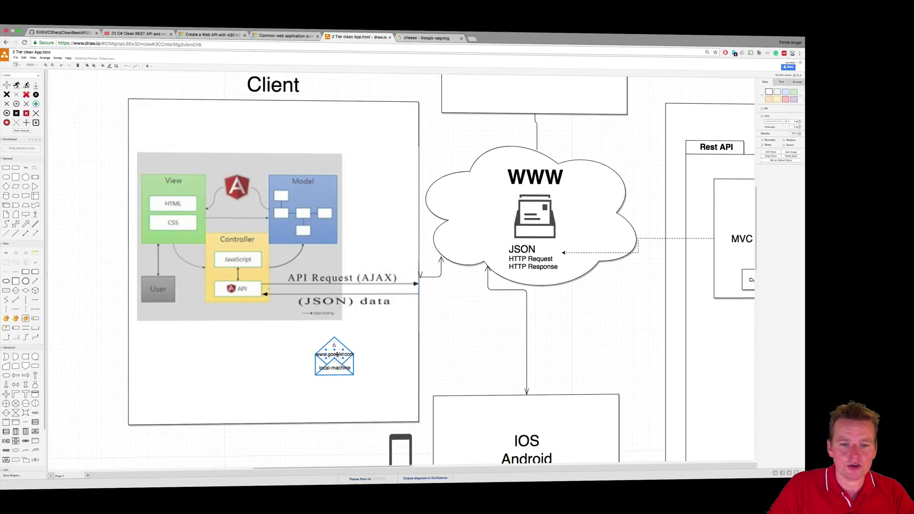
click(332, 366)
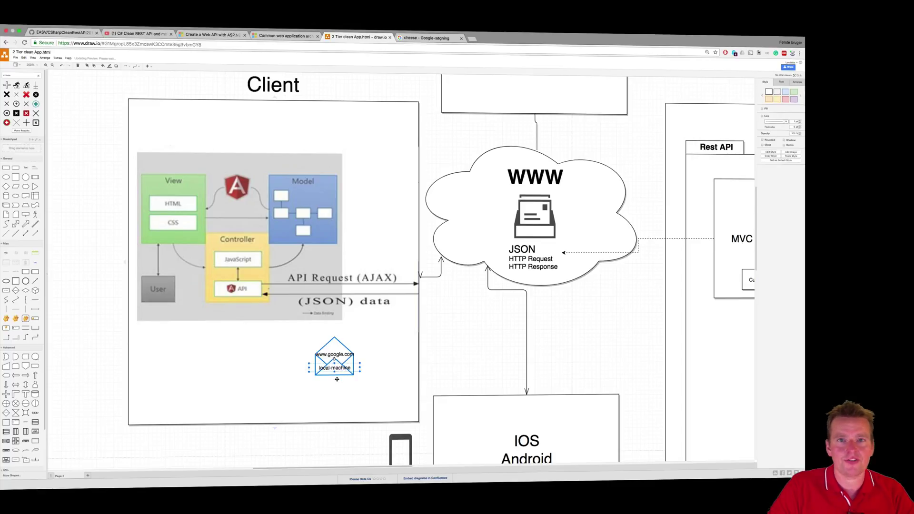
drag(333, 345, 368, 393)
Move the labelled envelope into the WWW cloud, left of the printer icon.
click(328, 363)
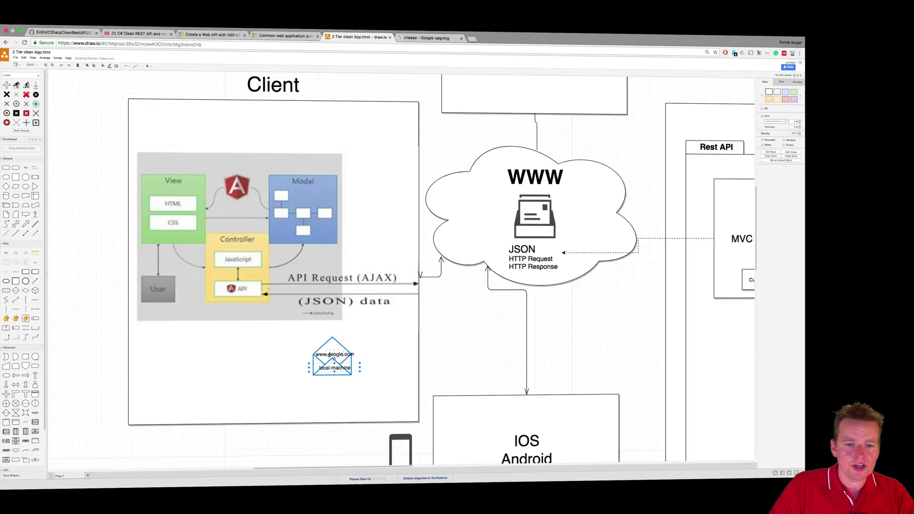
click(319, 360)
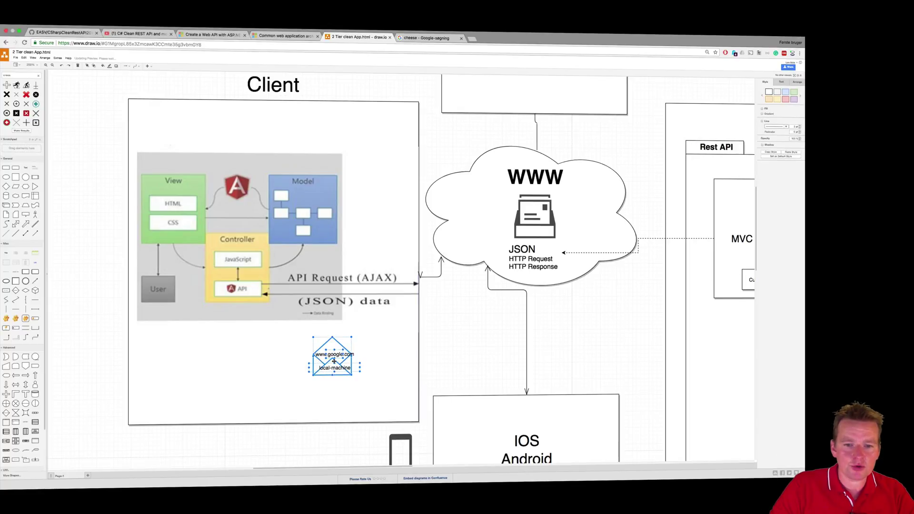
drag(334, 361, 472, 222)
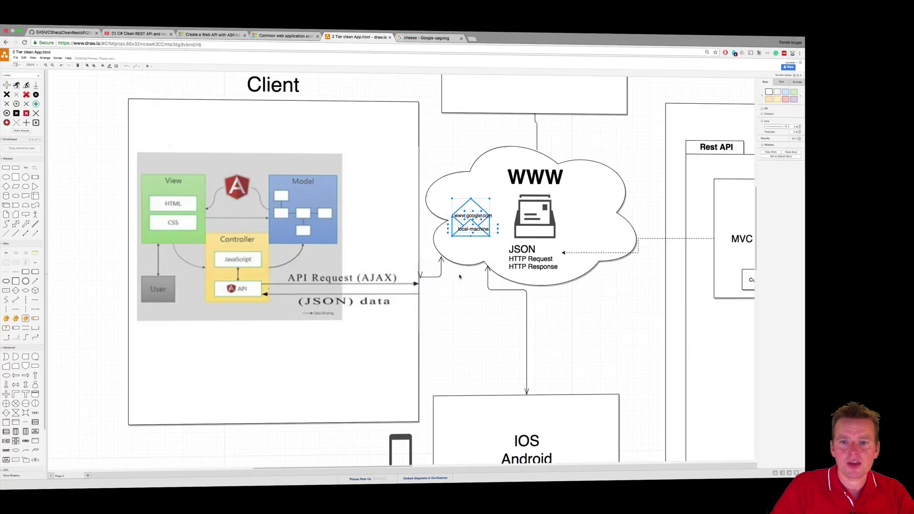
click(499, 244)
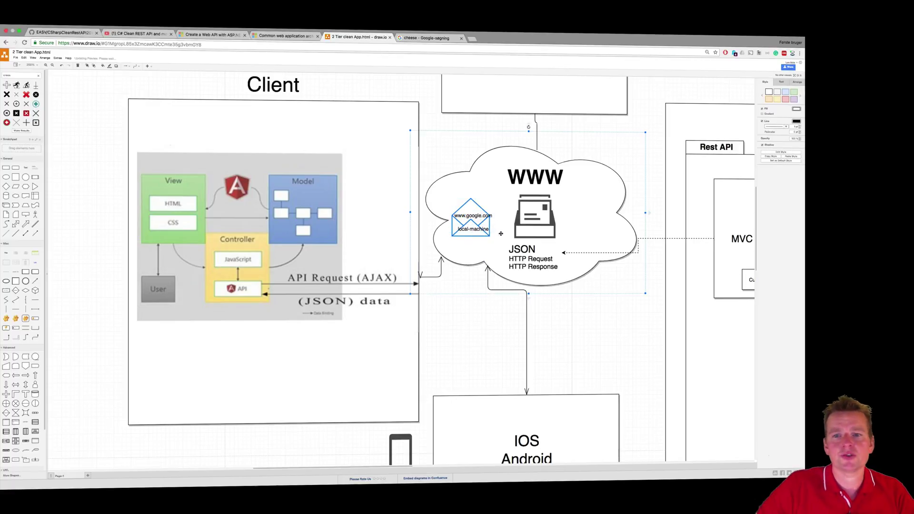
click(474, 224)
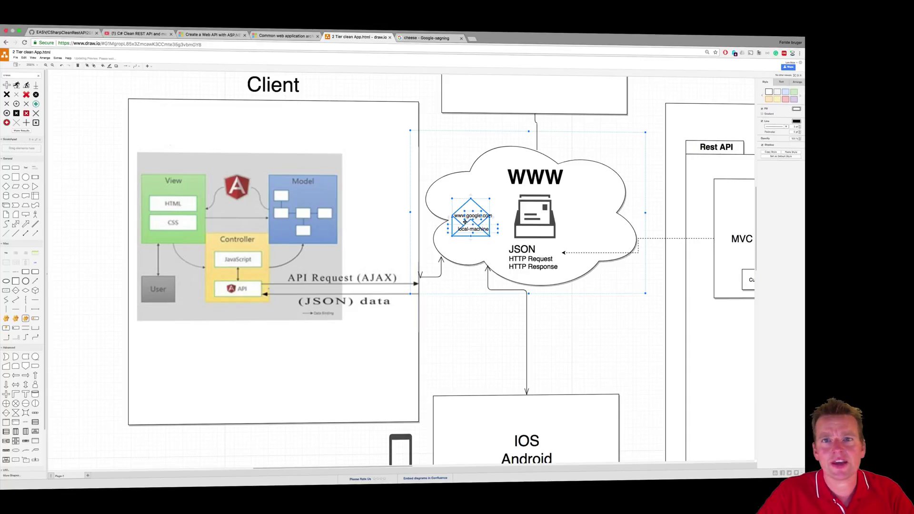
mouse_move(464, 222)
mouse_down()
mouse_move(542, 191)
mouse_move(471, 227)
mouse_up()
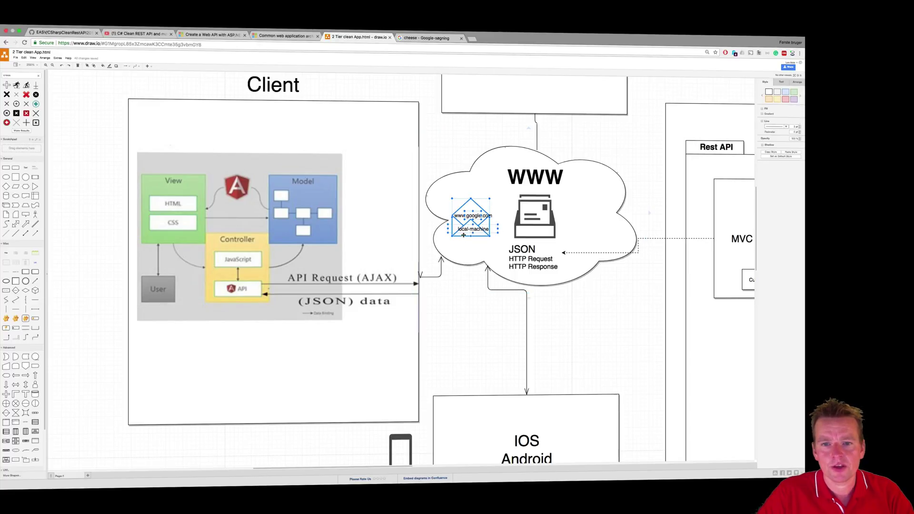
Drag the labelled envelope from the WWW cloud to the top-left of the Rest API box, above MVC.
drag(465, 233, 704, 189)
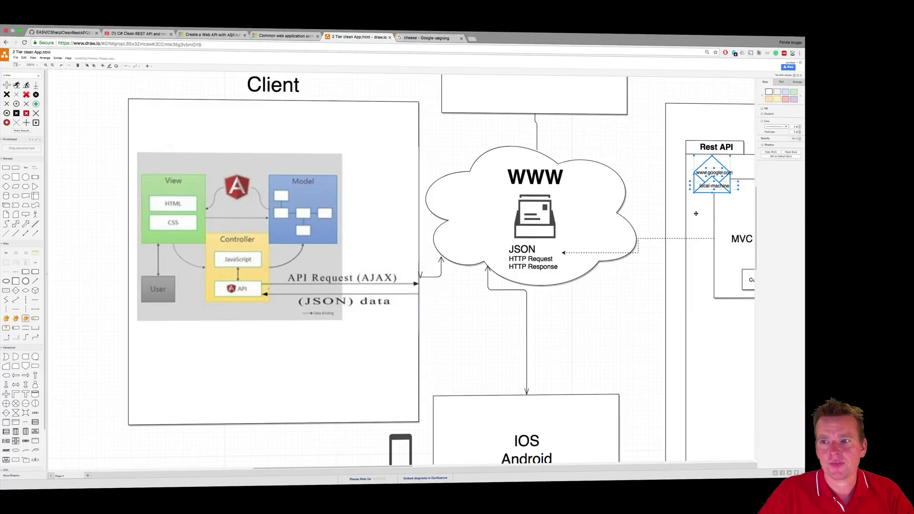
click(672, 214)
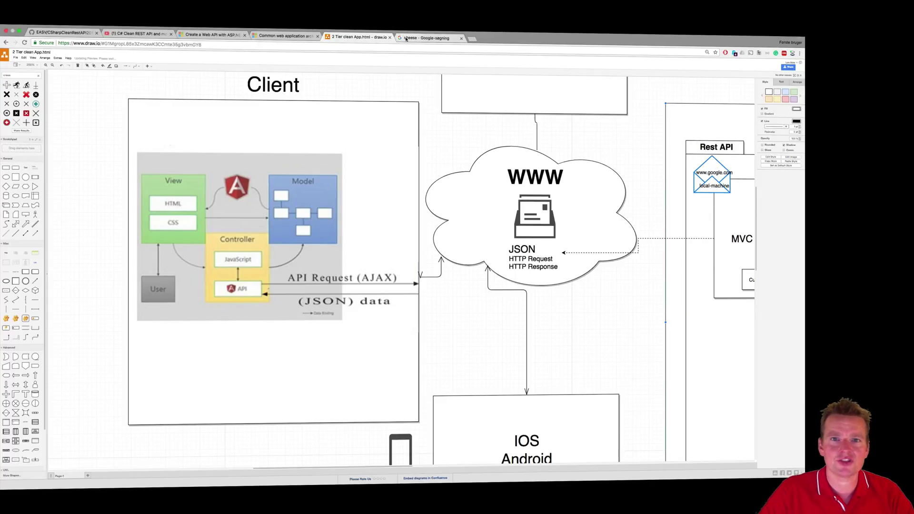
click(422, 37)
click(362, 37)
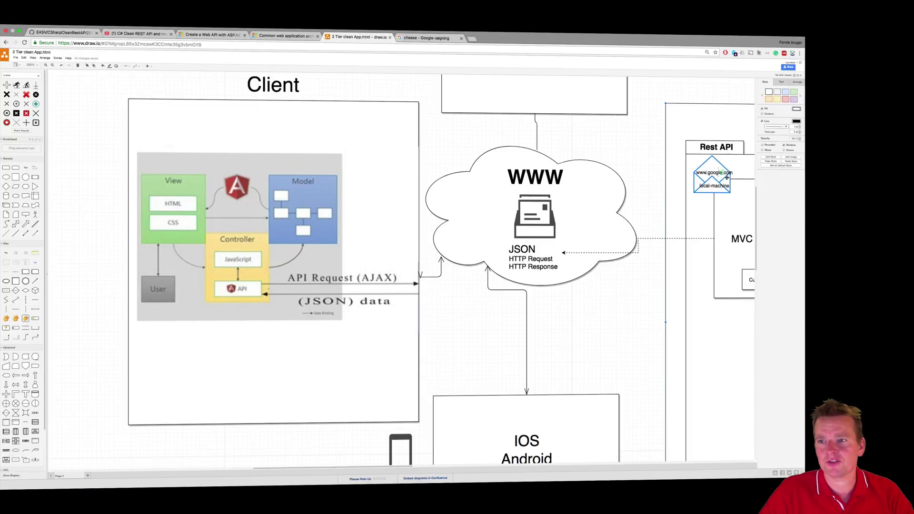
click(713, 185)
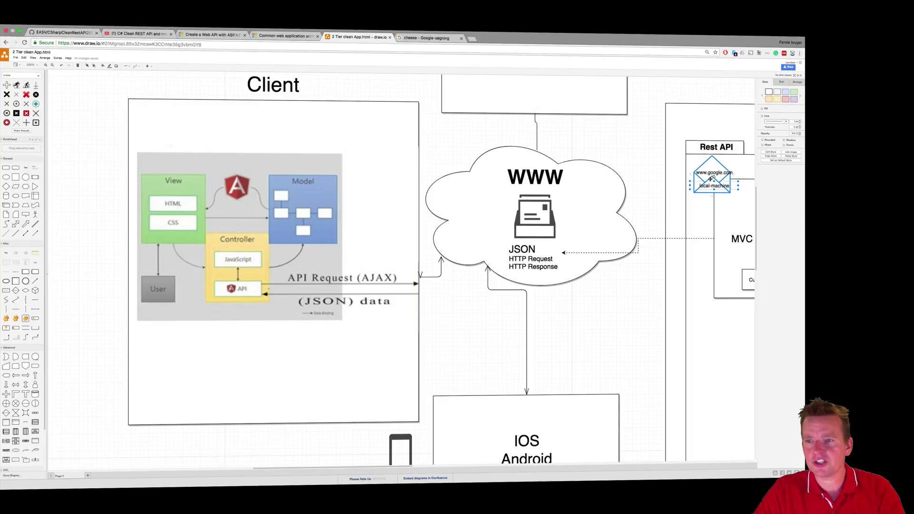
click(710, 172)
key(Delete)
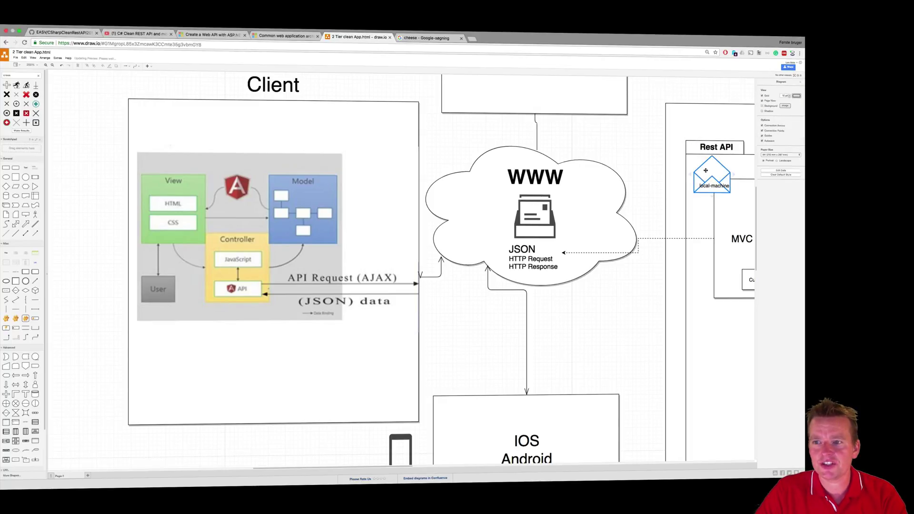
click(26, 169)
mouse_move(26, 173)
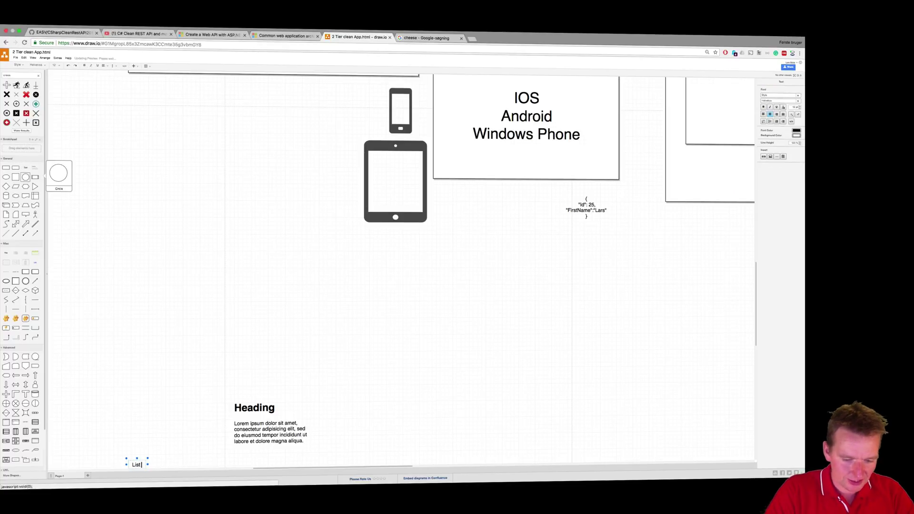
key(Return)
text(Cheese)
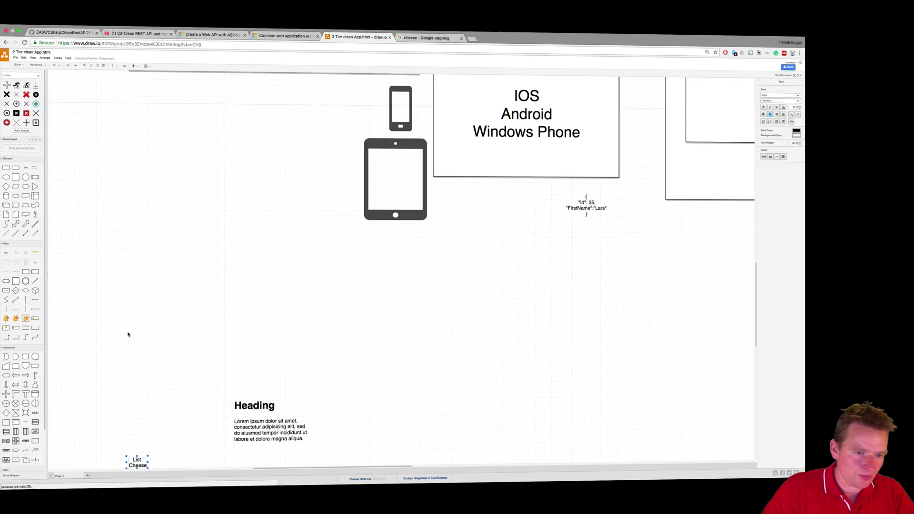
key(Escape)
Bring the Rest API box back into view and select the envelope with its List Cheese and local-machine labels.
scroll(647, 143, up, 1)
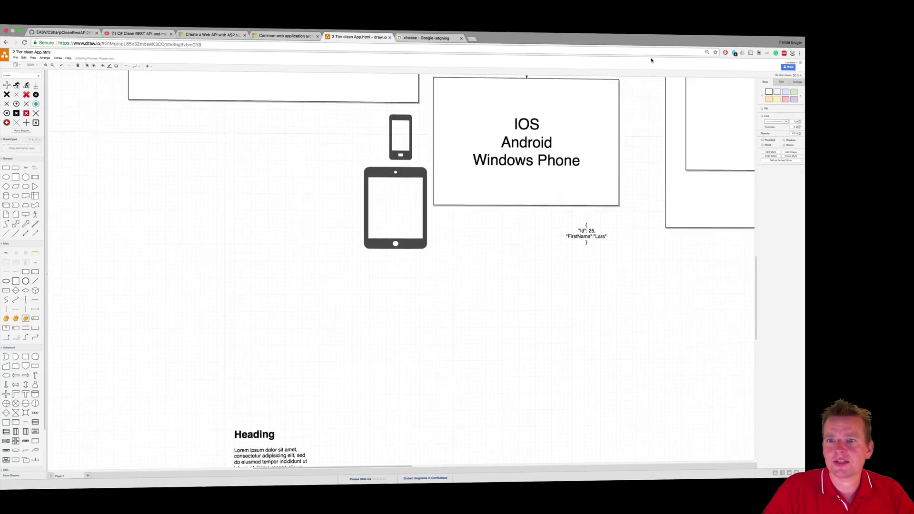
scroll(651, 60, up, 5)
scroll(618, 67, right, 5)
scroll(601, 69, up, 1)
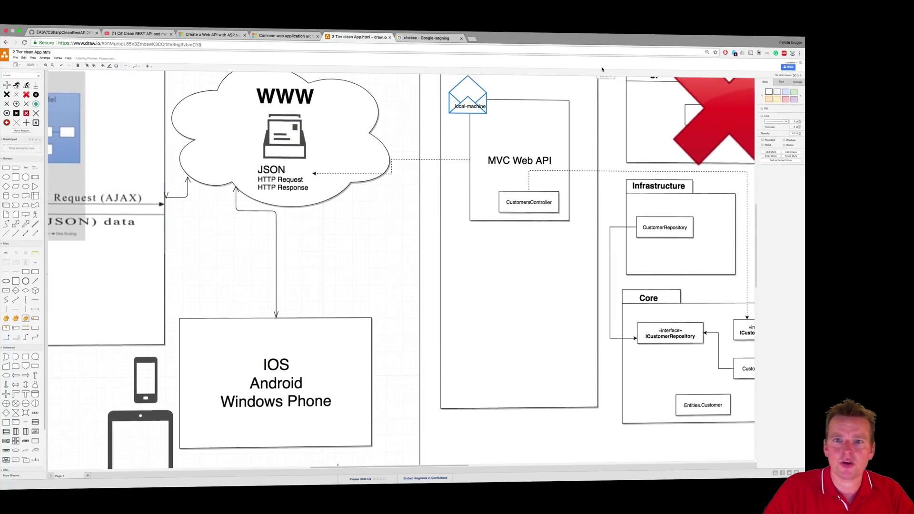
scroll(601, 69, up, 1)
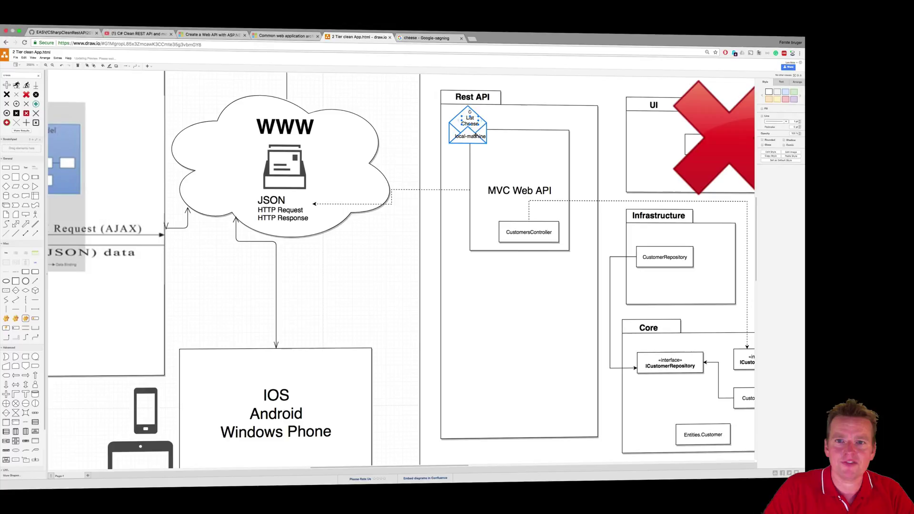
click(475, 135)
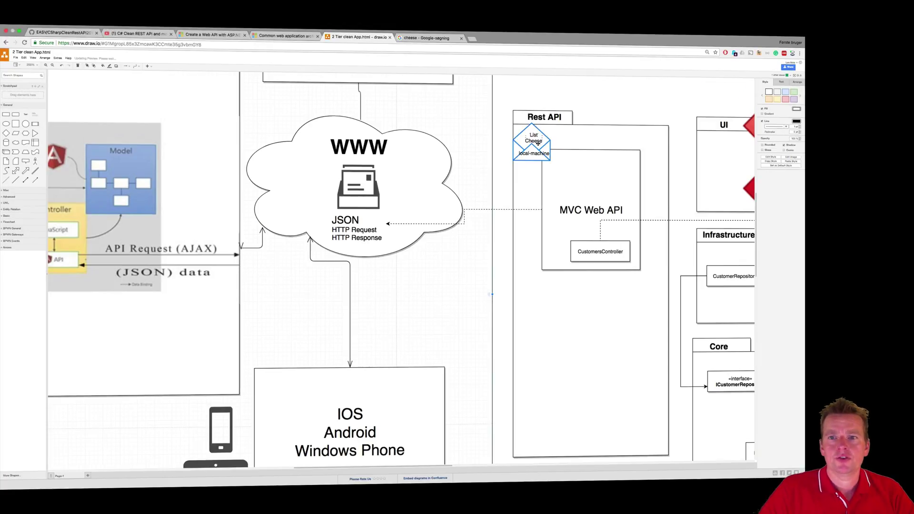
click(536, 154)
click(536, 153)
click(522, 144)
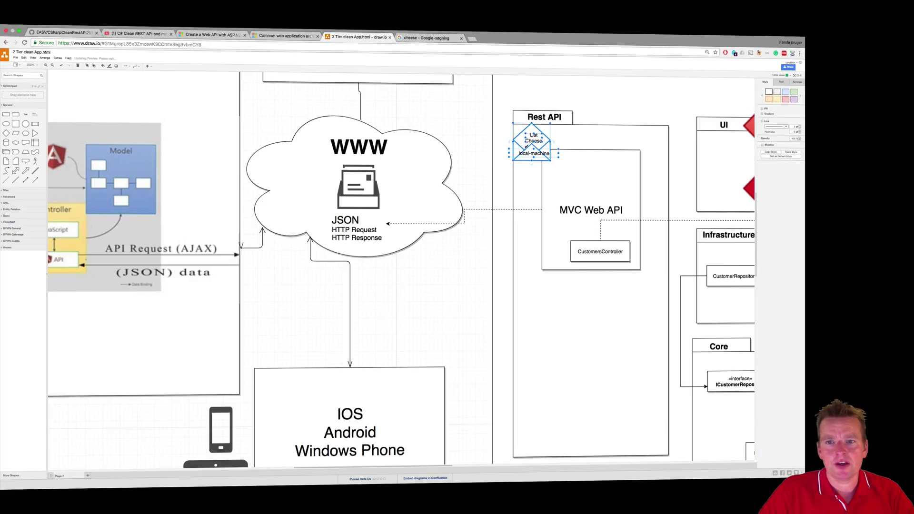
Drag the List Cheese envelope into the WWW cloud, then down into the Client box, and view the cheese results.
drag(521, 144, 402, 200)
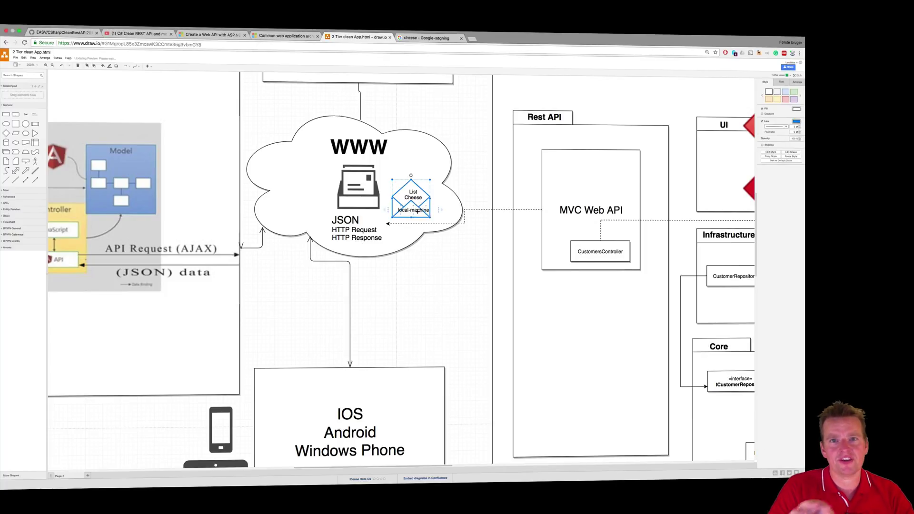
click(417, 211)
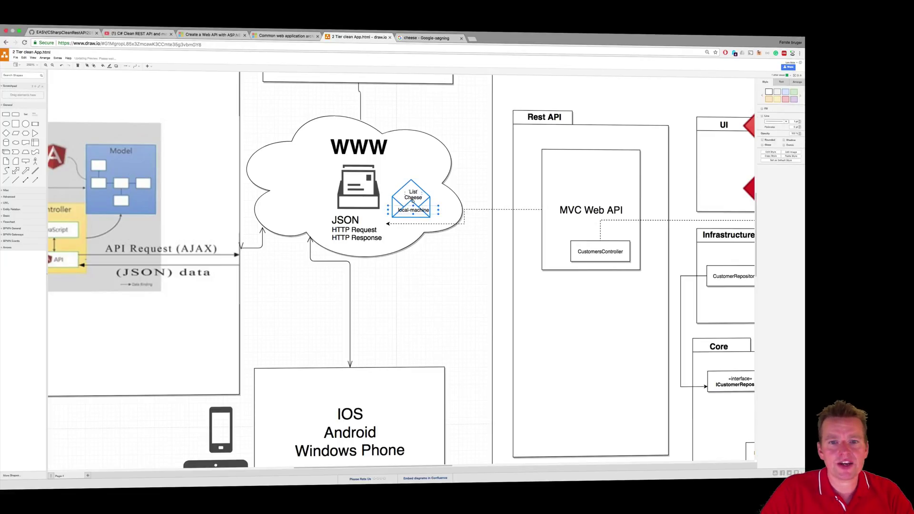
shift+click(413, 200)
drag(387, 210, 172, 339)
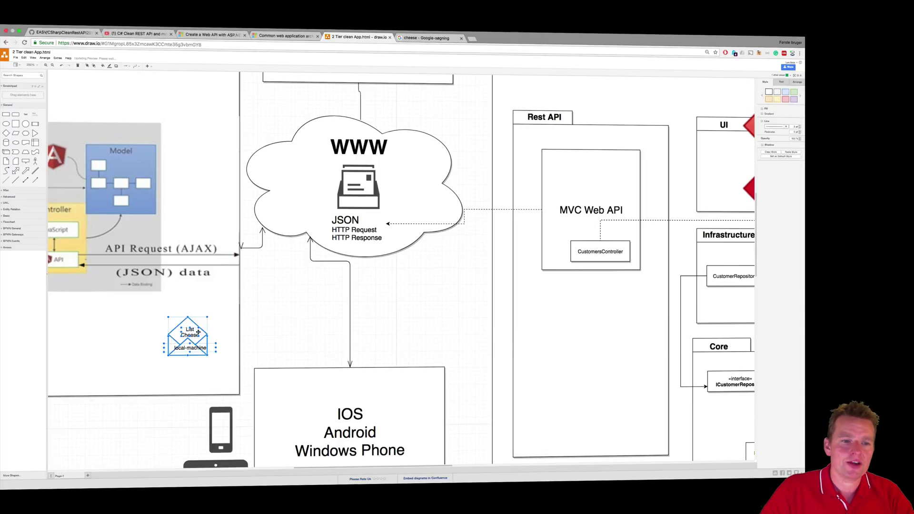
click(418, 38)
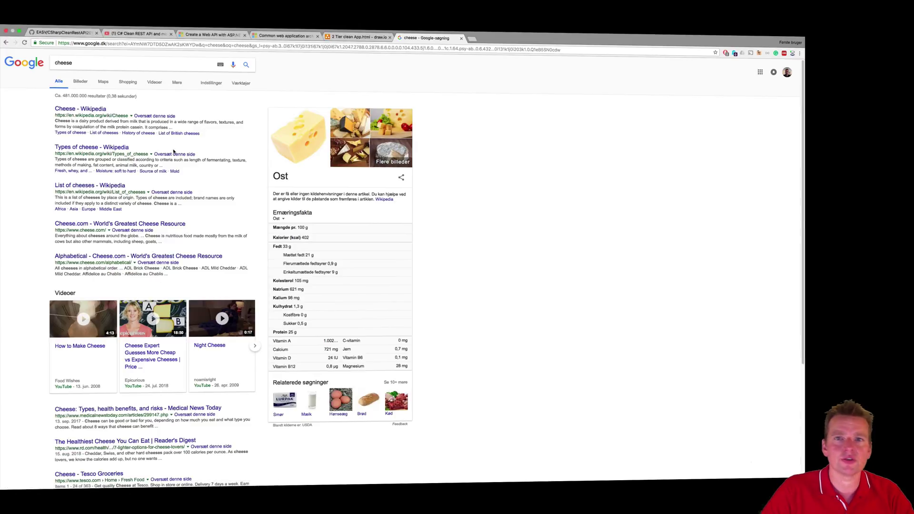
Switch back to the '2 Tier clean App.html - draw.io' tab.
click(360, 36)
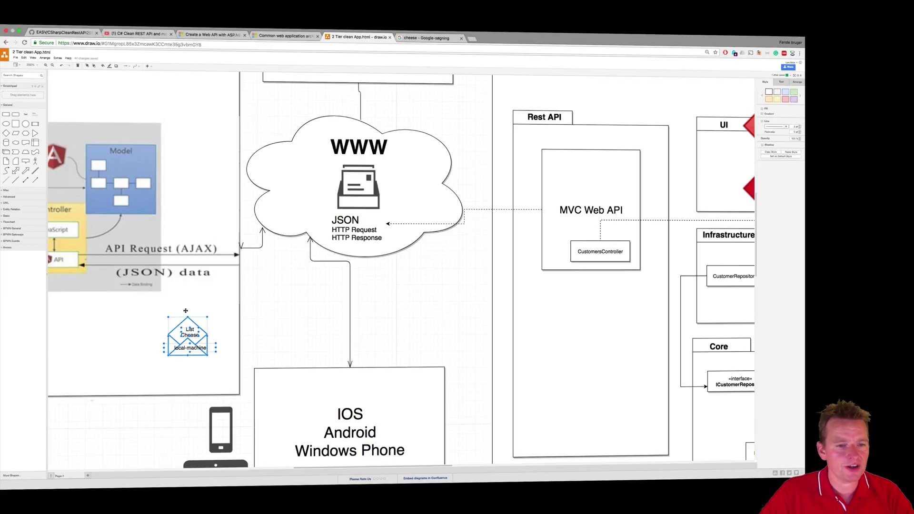
Inspect the Client box, the List Cheese envelope and its local-machine label.
click(161, 313)
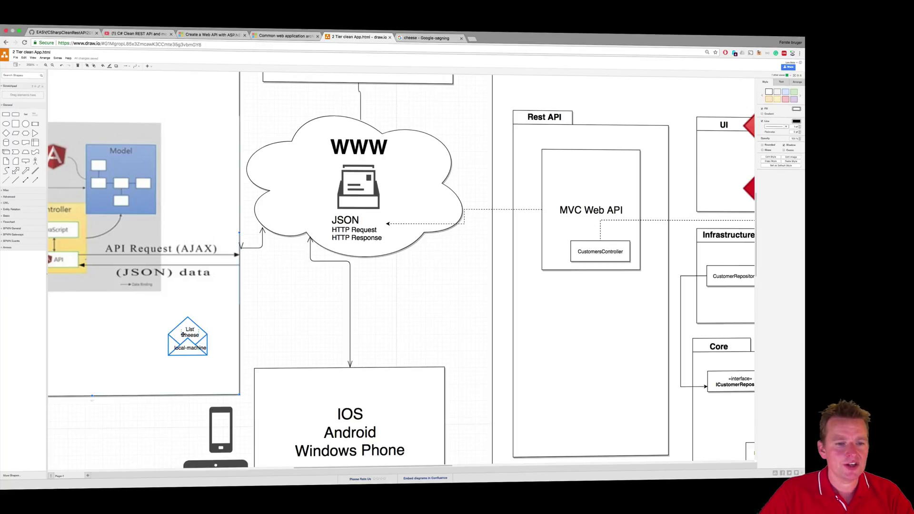
click(183, 333)
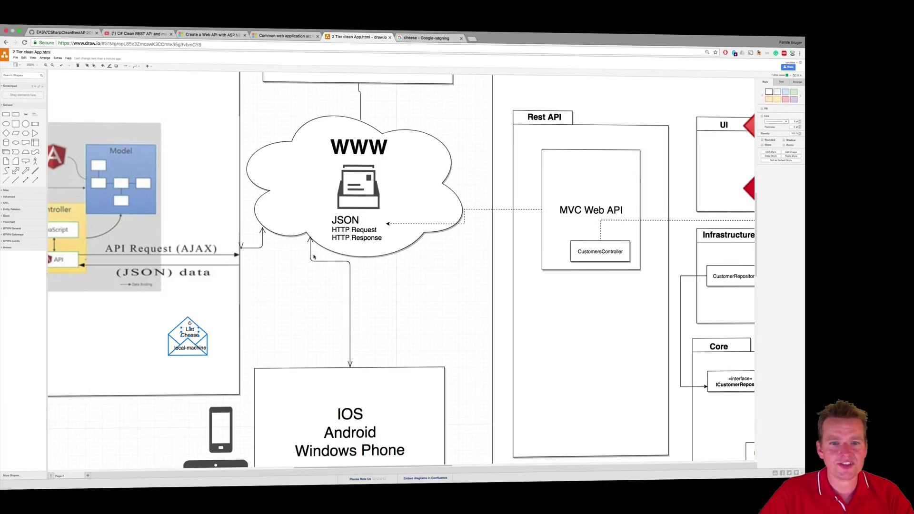
click(181, 349)
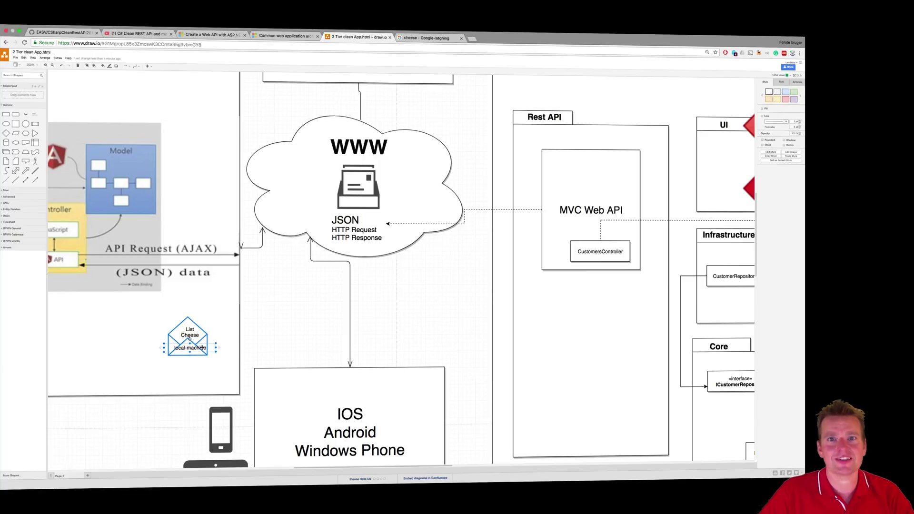
click(214, 329)
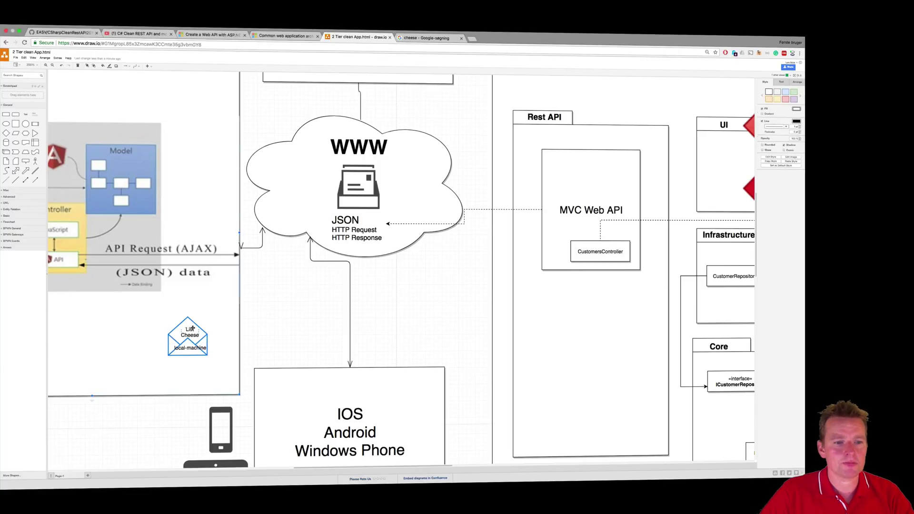
Check the List Cheese label, then bring up the Google cheese results.
click(193, 335)
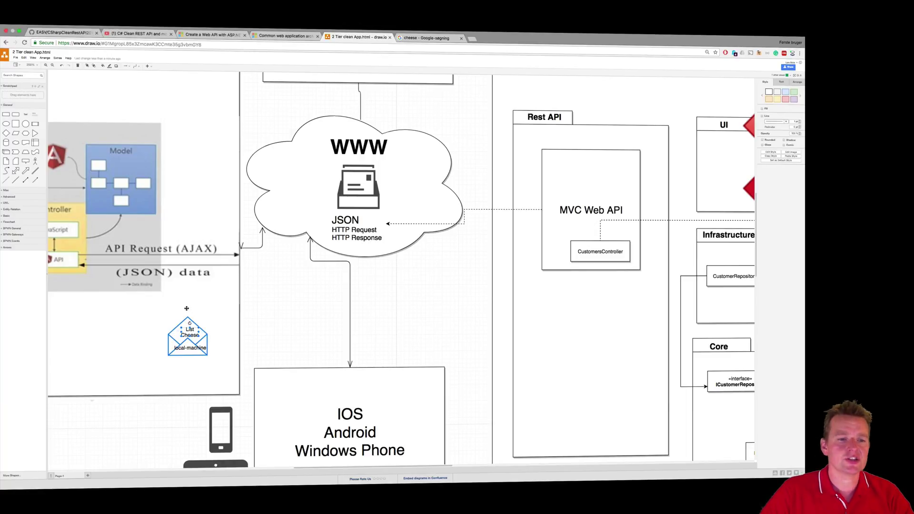
click(191, 321)
click(435, 38)
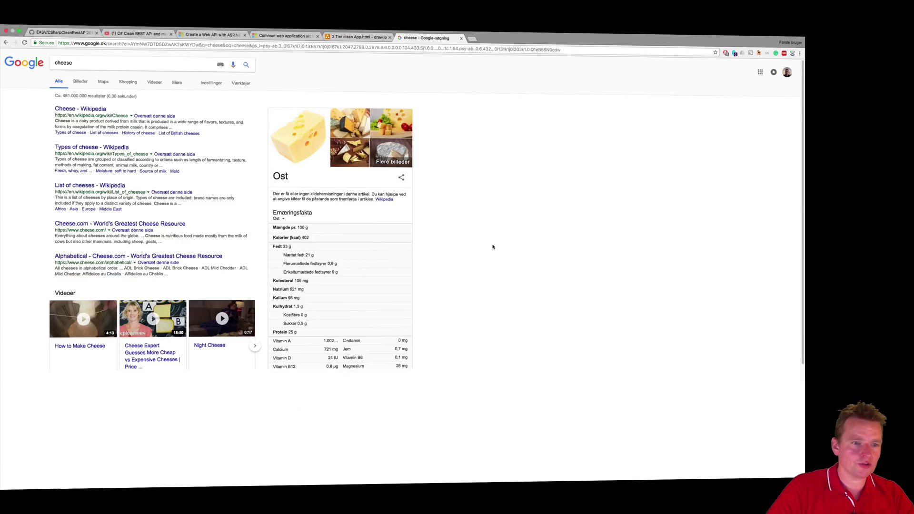
Open Chrome DevTools with Alt+Super+I and drag its panel taller.
key(alt+super+i)
drag(326, 376, 147, 296)
click(148, 295)
Show the Network panel and bring up Chrome's More Tools list.
click(100, 295)
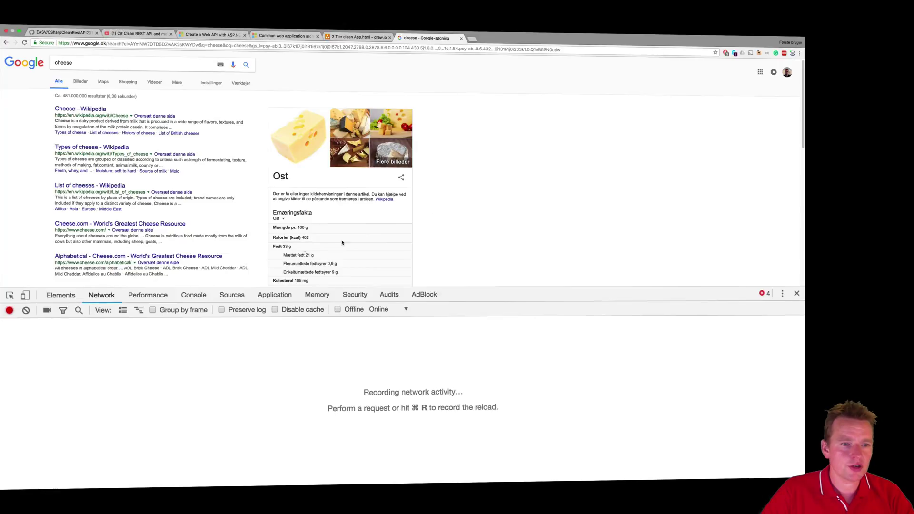
click(800, 53)
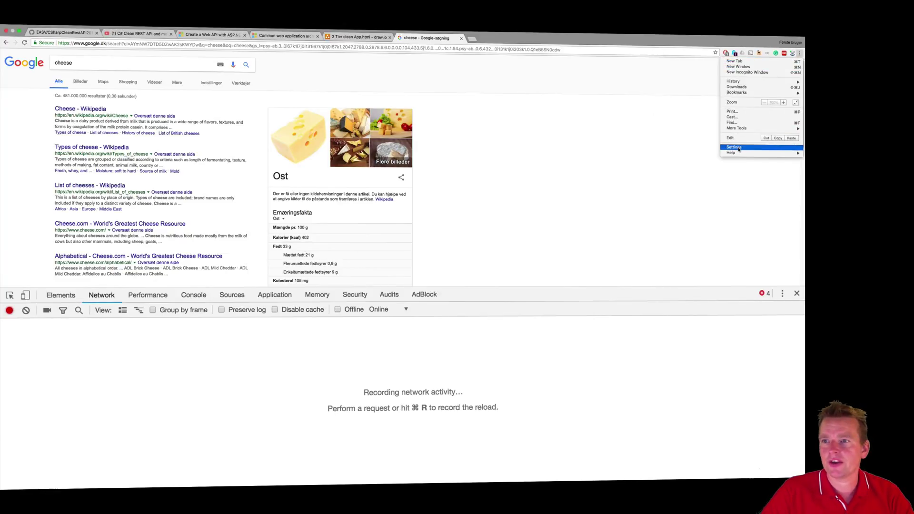
mouse_move(742, 128)
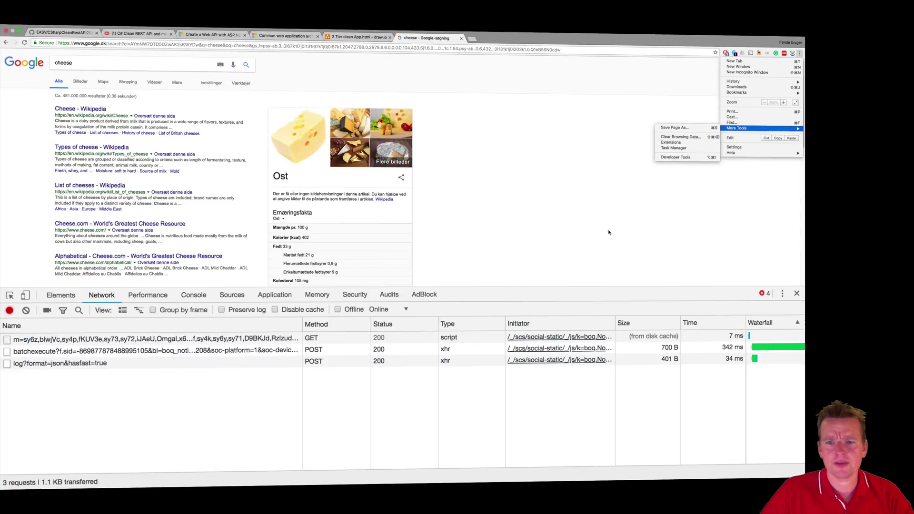
Clear the Network log and toggle the timing overview on and off.
click(321, 325)
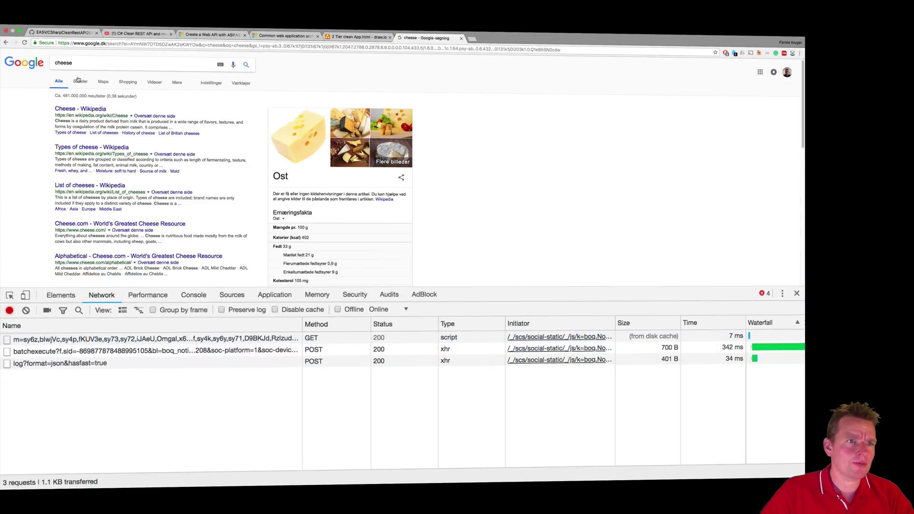
click(25, 309)
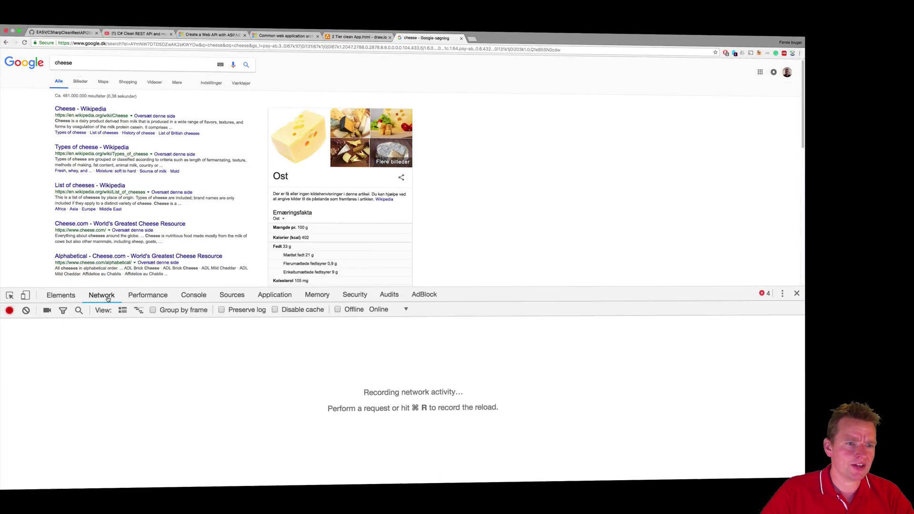
click(138, 311)
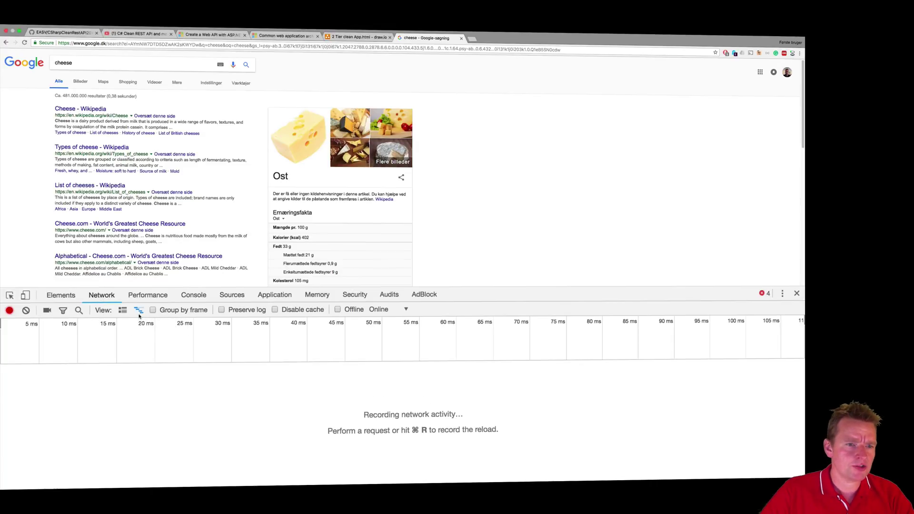
click(139, 313)
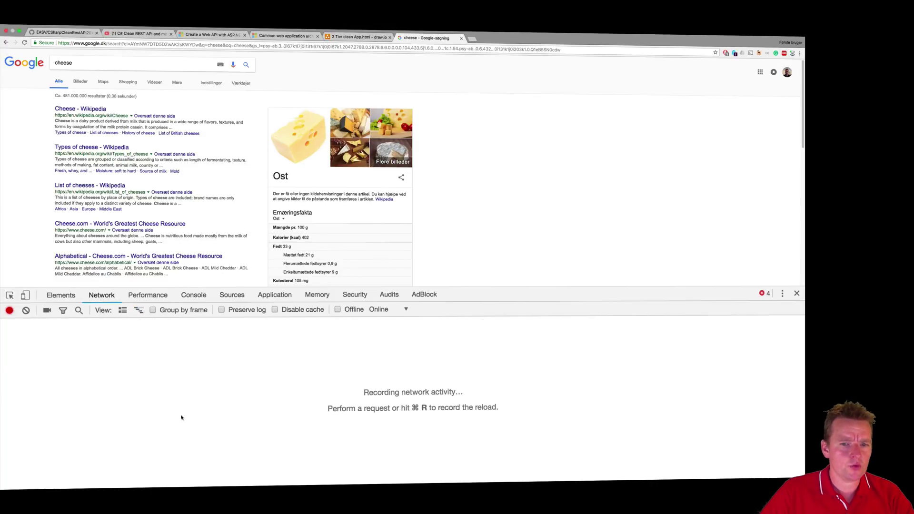
Rerun the cheese search so DevTools captures its requests.
click(128, 67)
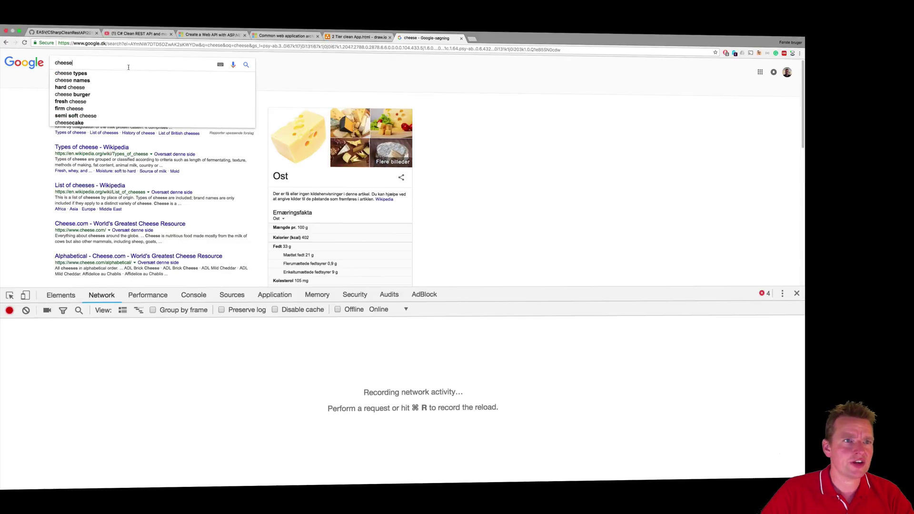
key(Return)
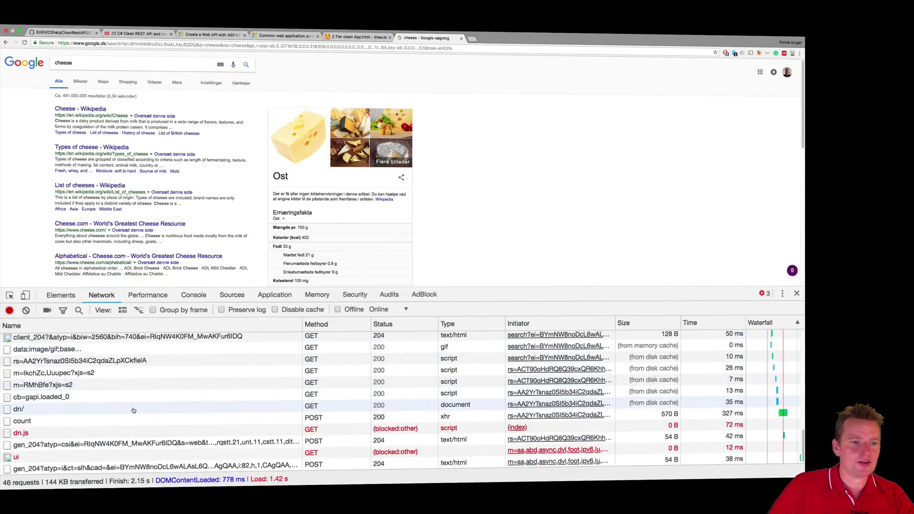
scroll(134, 410, up, 10)
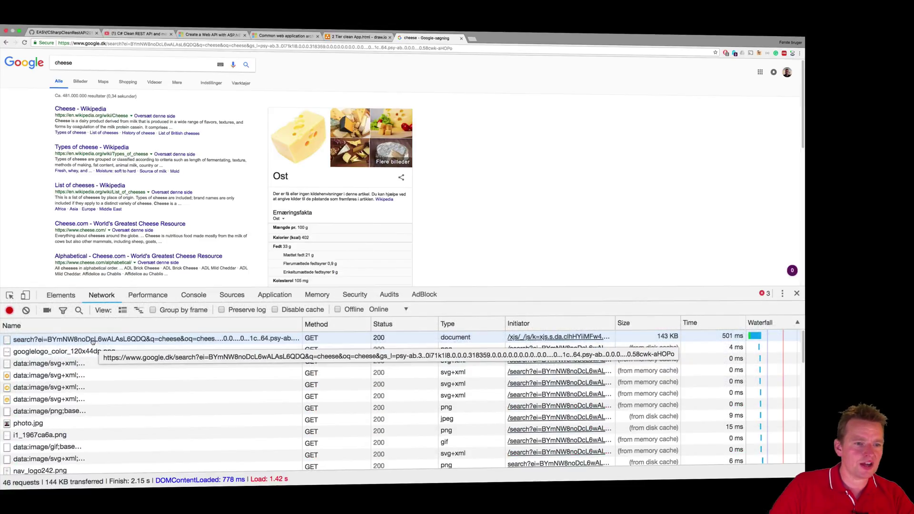
Inspect the search?ei= request's response and headers, then return to draw.io.
click(92, 340)
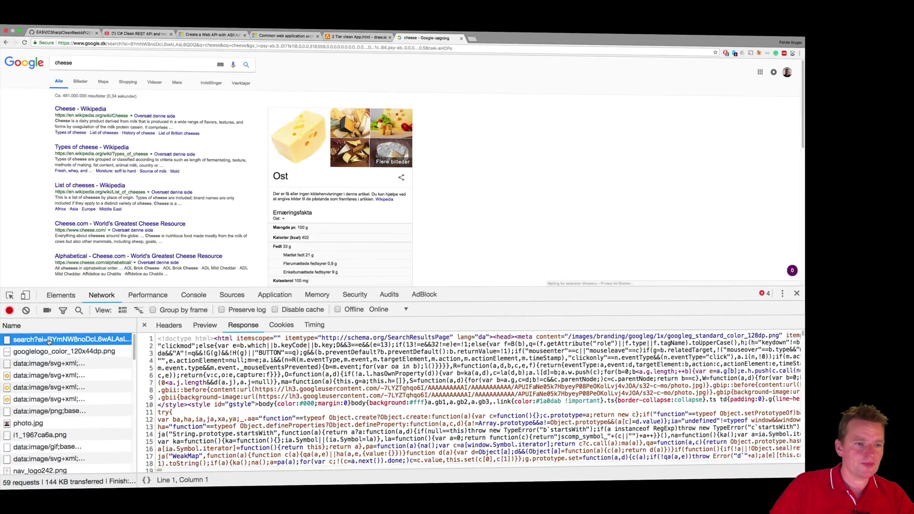
click(169, 325)
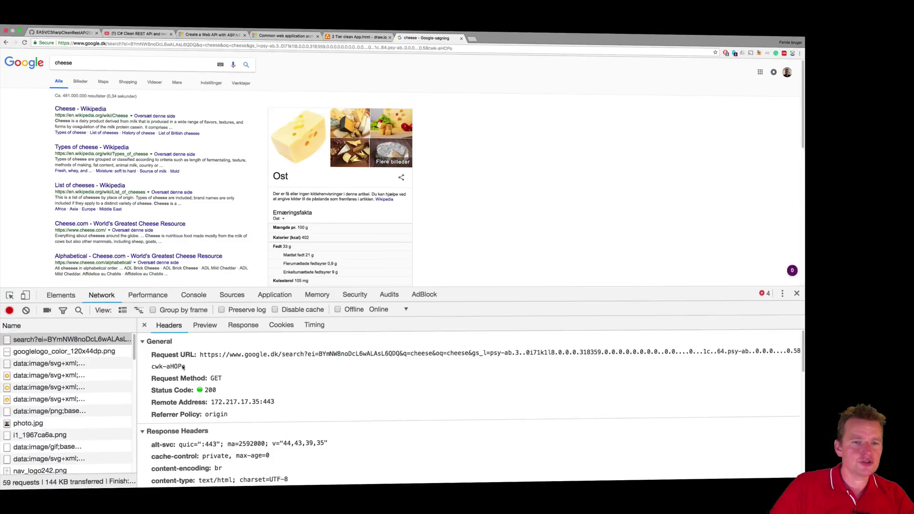
click(352, 37)
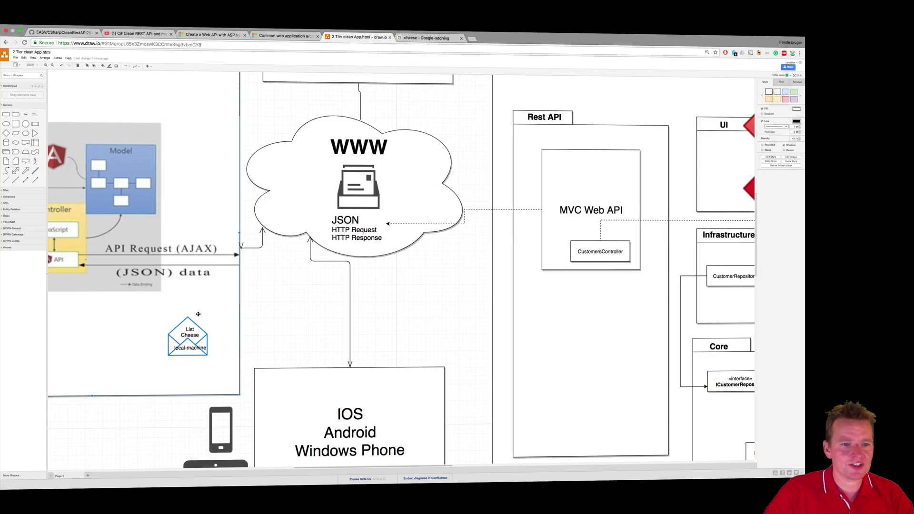
Delete the List Cheese label from the envelope and reselect the envelope.
click(183, 336)
key(Delete)
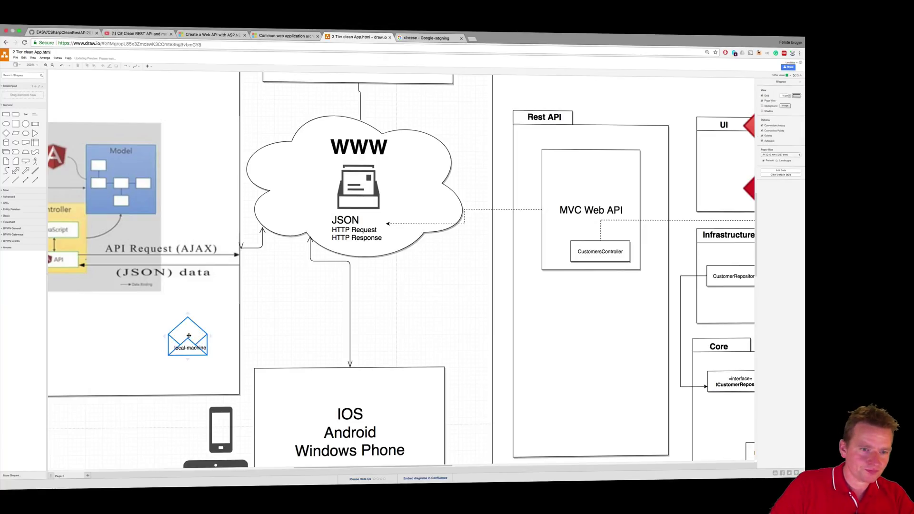
click(180, 331)
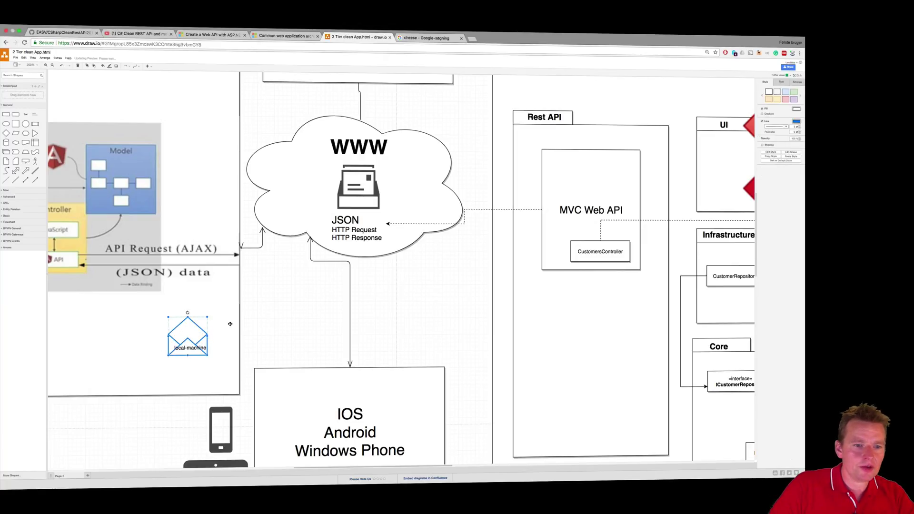
Switch between the Google results and draw.io, ending on the DevTools view.
key(ctrl+Tab)
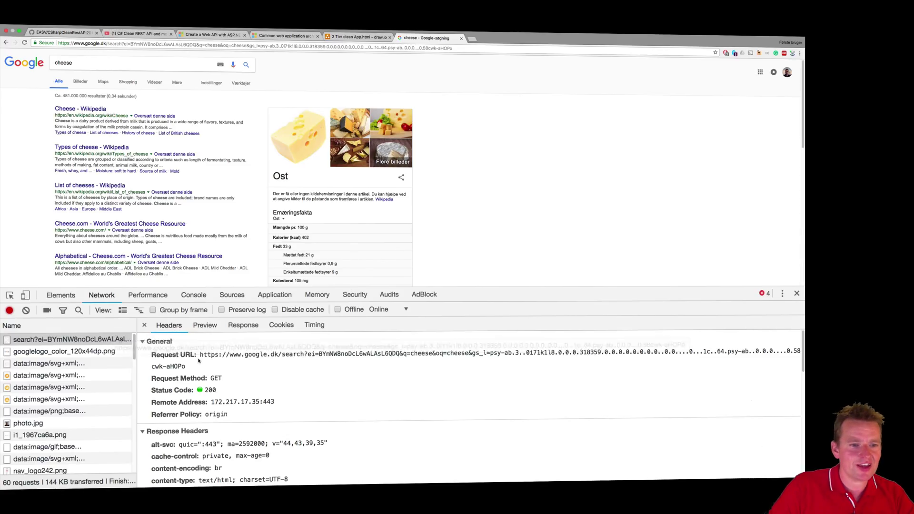
click(360, 37)
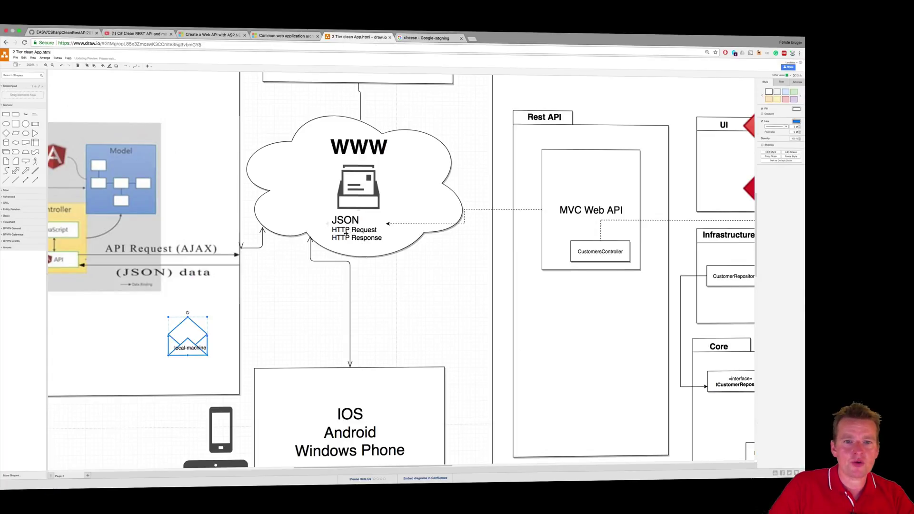
key(ctrl+Tab)
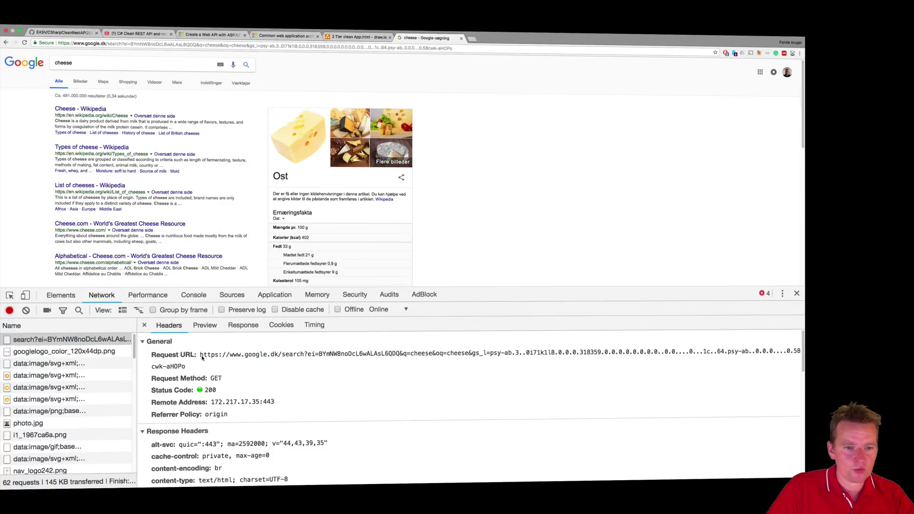
drag(202, 358, 202, 365)
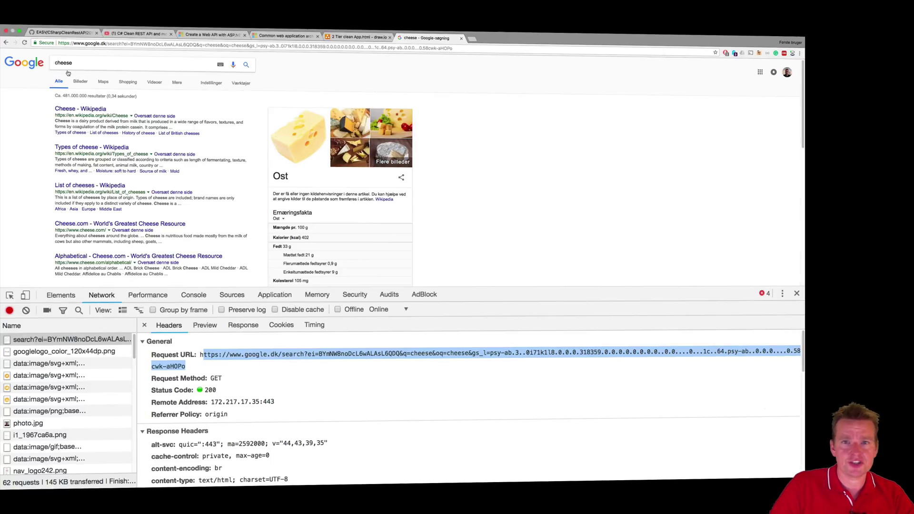
scroll(256, 383, down, 1)
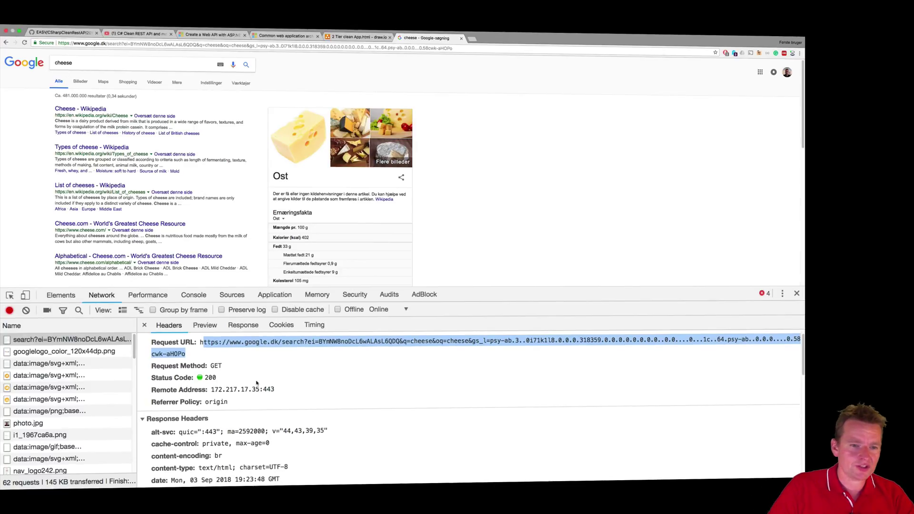
double_click(215, 366)
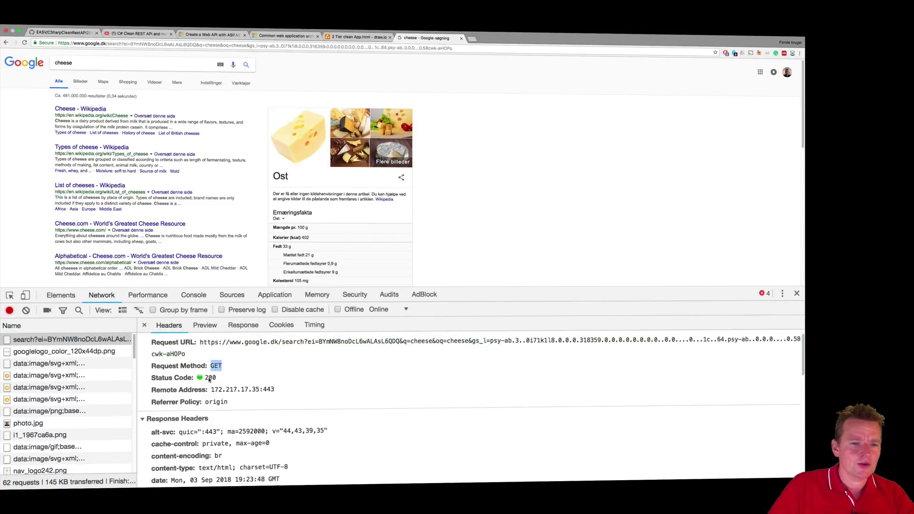
click(239, 390)
scroll(227, 388, down, 1)
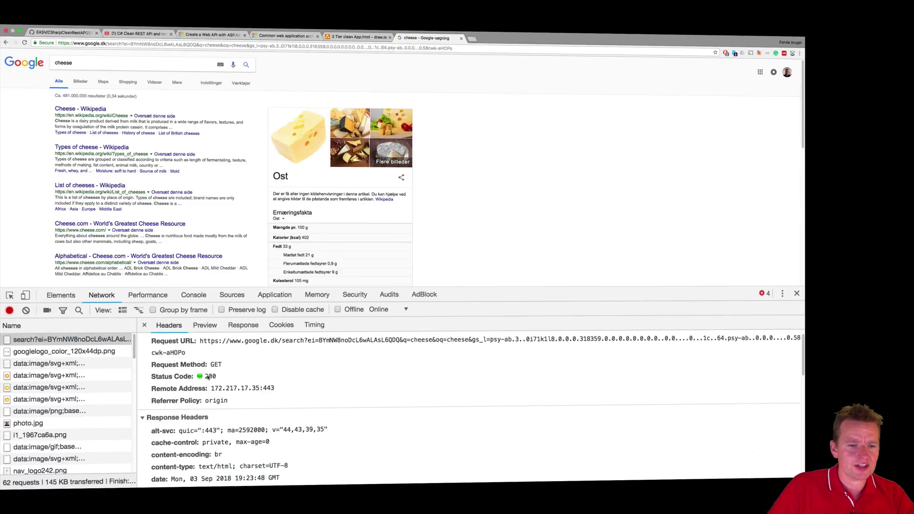
drag(211, 387, 281, 391)
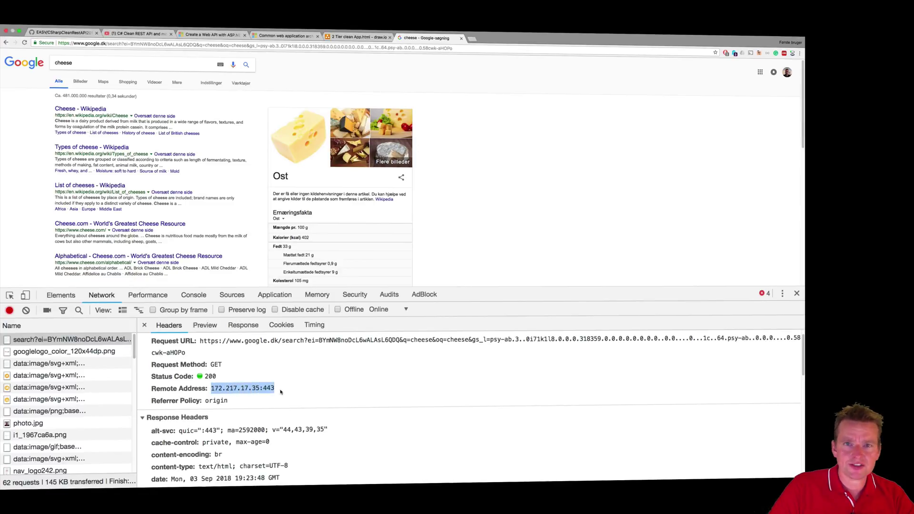
scroll(267, 385, down, 2)
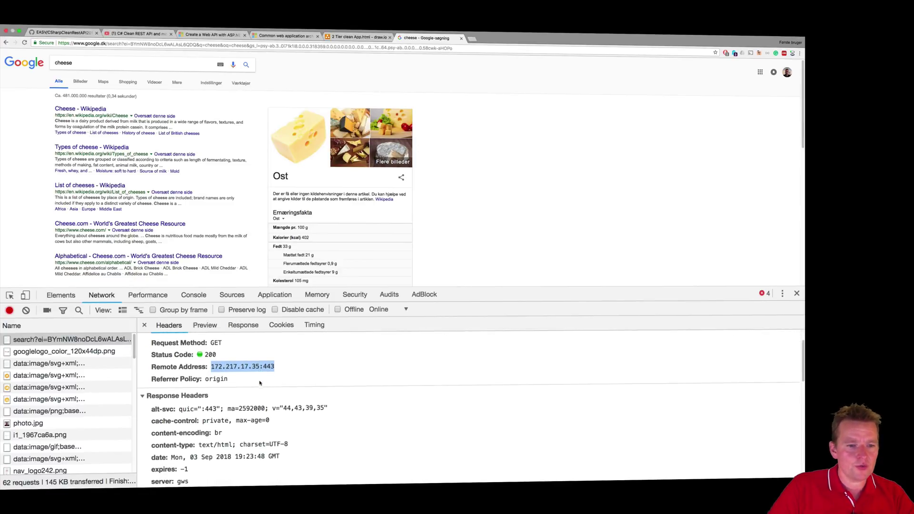
scroll(257, 389, down, 5)
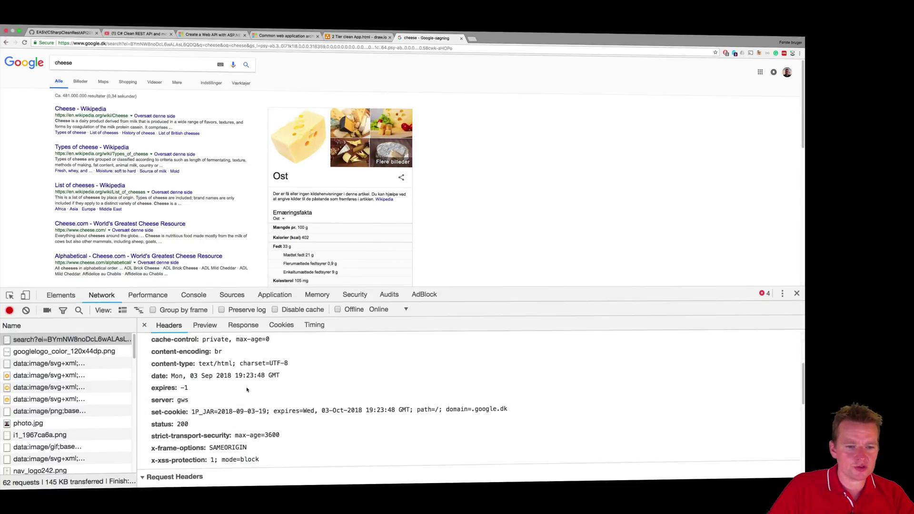
scroll(247, 389, down, 3)
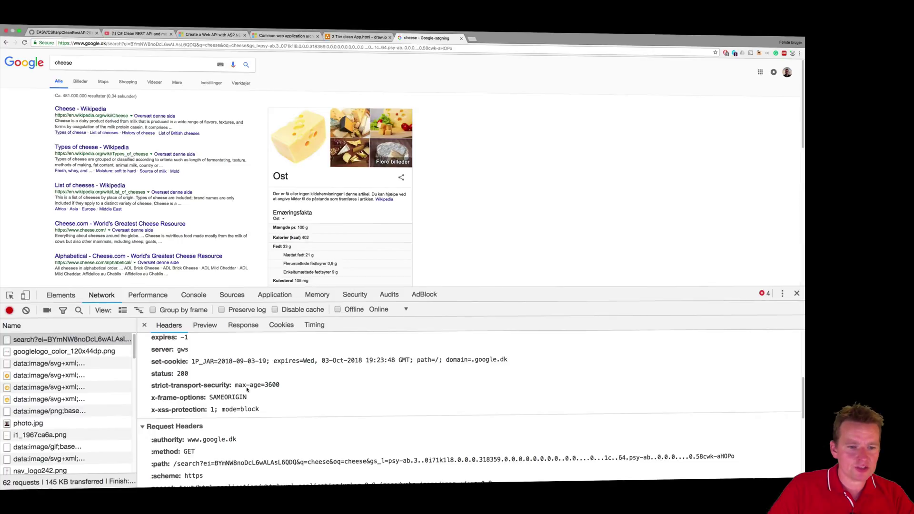
scroll(246, 389, down, 3)
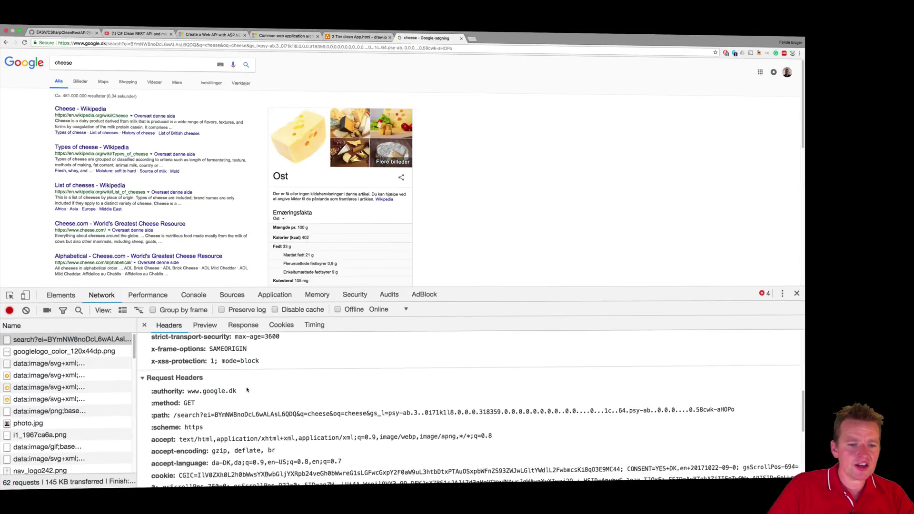
scroll(247, 389, down, 1)
scroll(247, 389, down, 6)
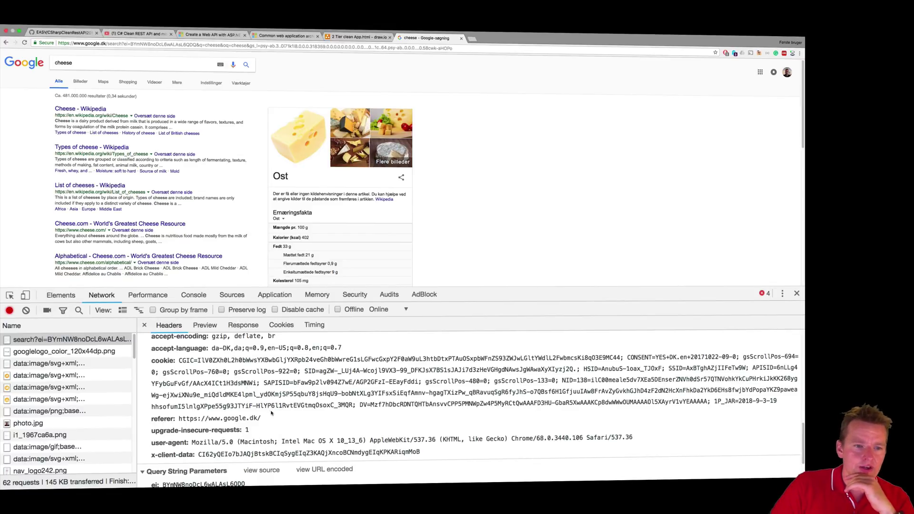
Glance at the search request's Preview, then view its raw HTML Response.
click(206, 326)
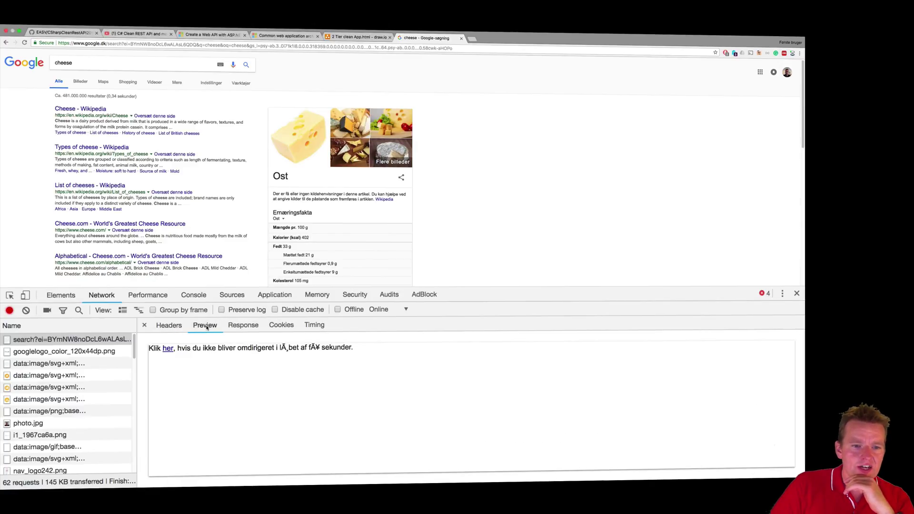
click(243, 326)
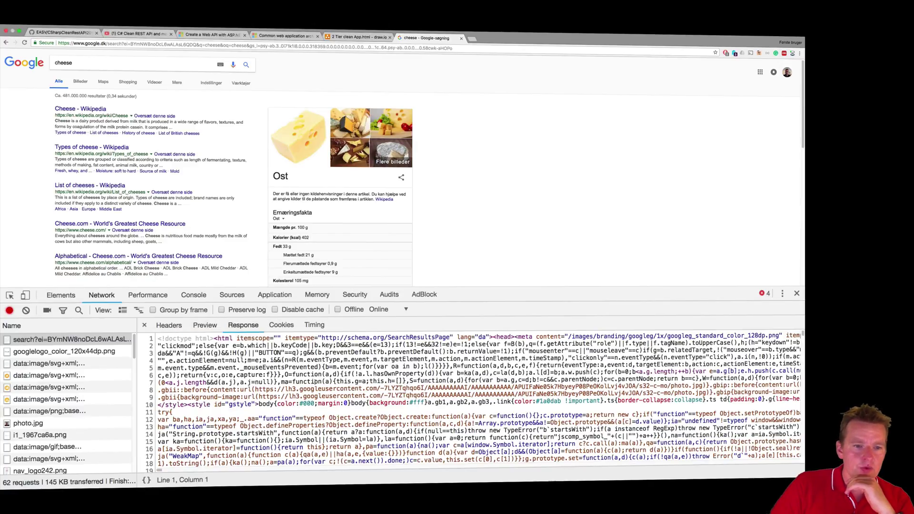